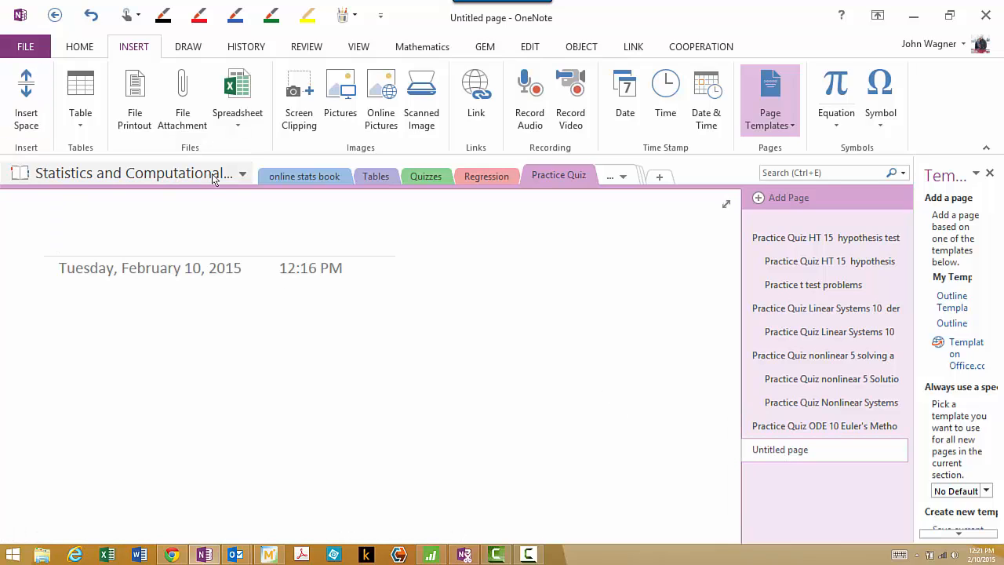
Step: Look at the list of notebooks and return to the untitled page in the Practice Quiz section
click(243, 176)
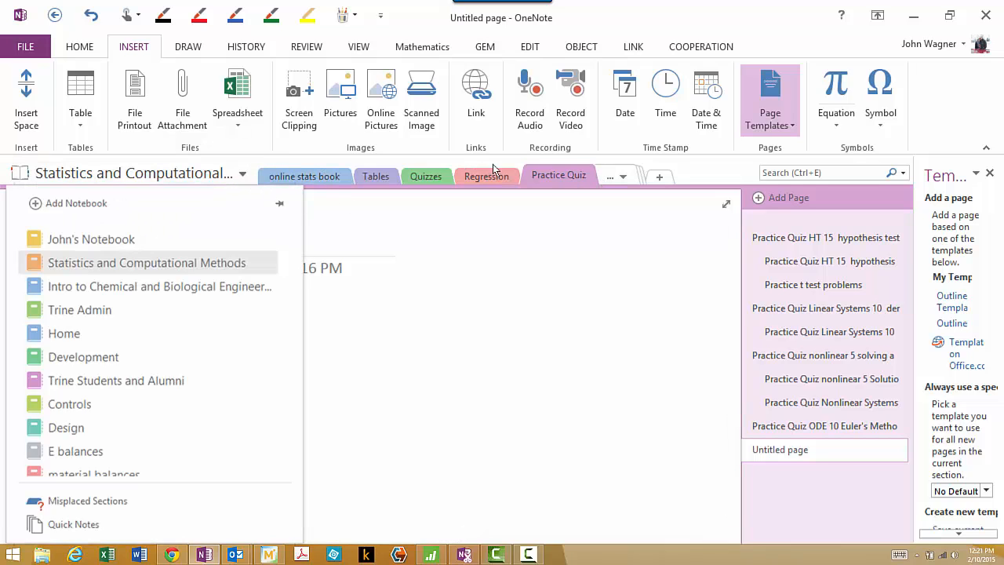
click(815, 447)
click(813, 451)
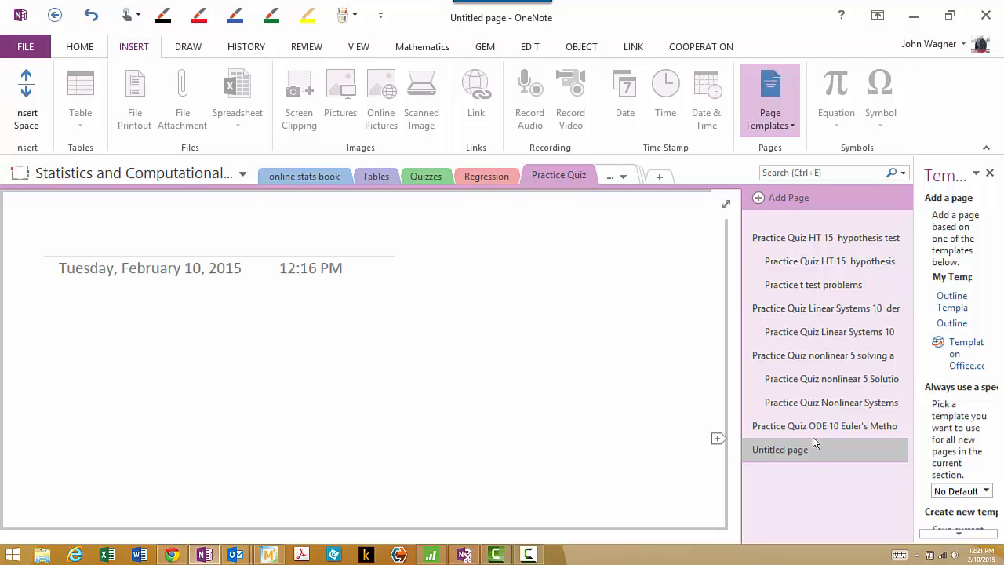
click(62, 240)
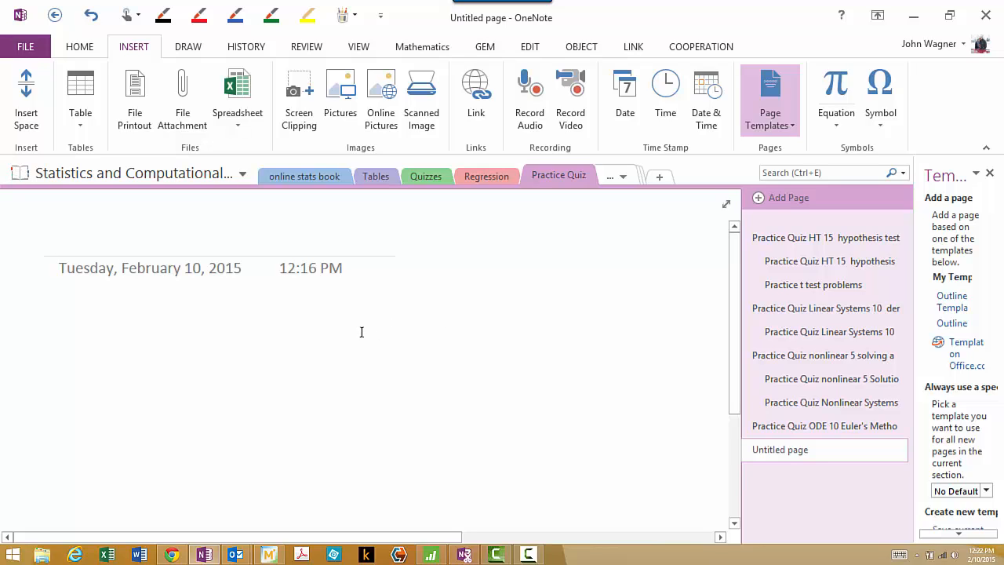
Step: Insert a file printout of "Practice Quiz HT 13 hypothesis testing guessing age from Photo" from the Stats and Comp > Practice Quiz folder
click(143, 105)
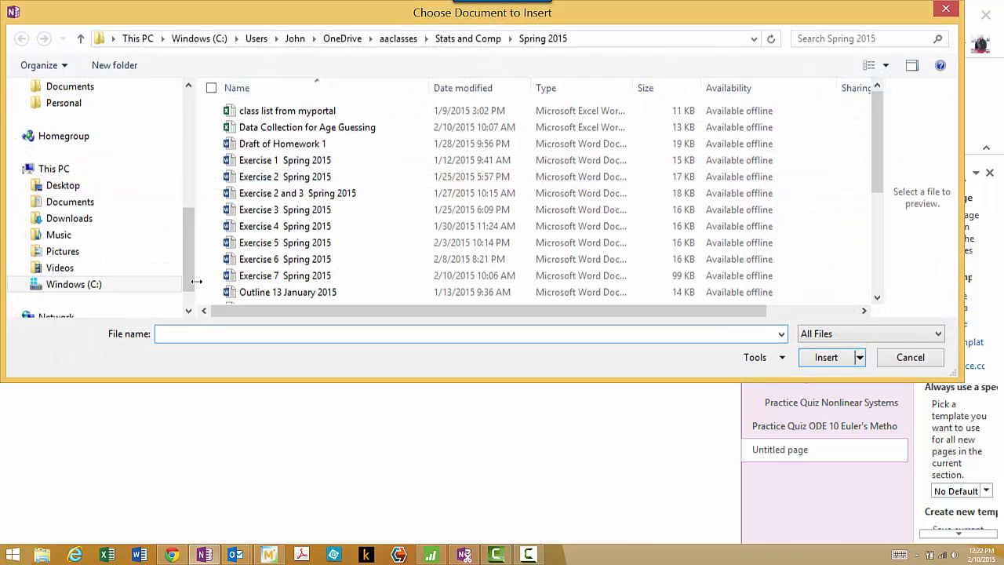
drag(191, 288, 200, 183)
scroll(134, 123, down, 1)
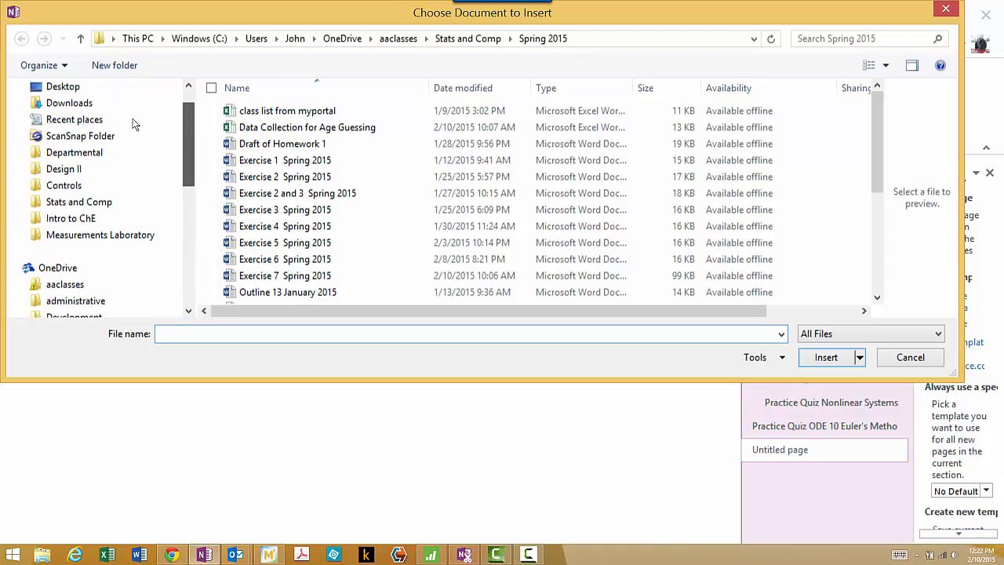
click(138, 206)
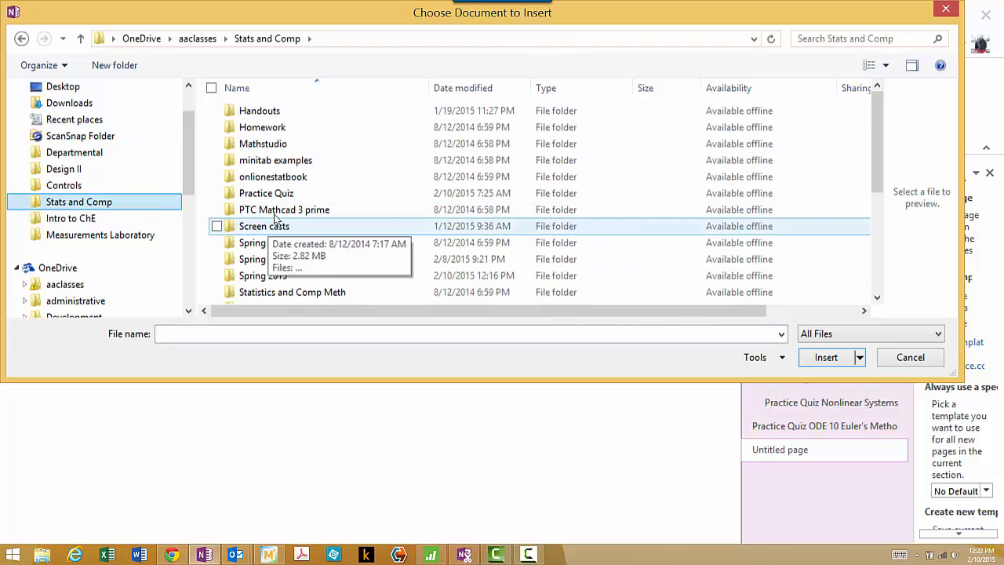
double_click(243, 130)
scroll(321, 223, down, 5)
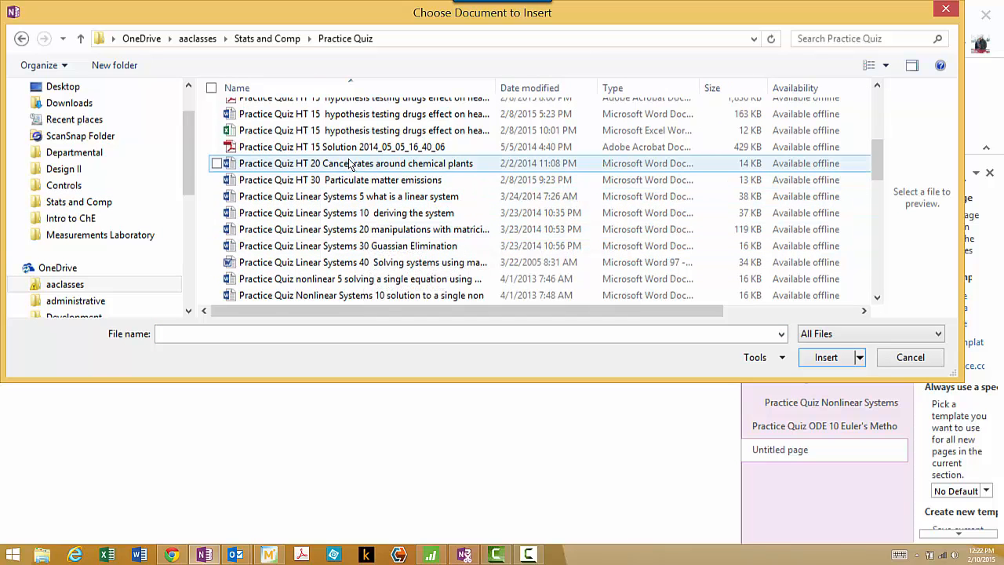
scroll(345, 153, up, 1)
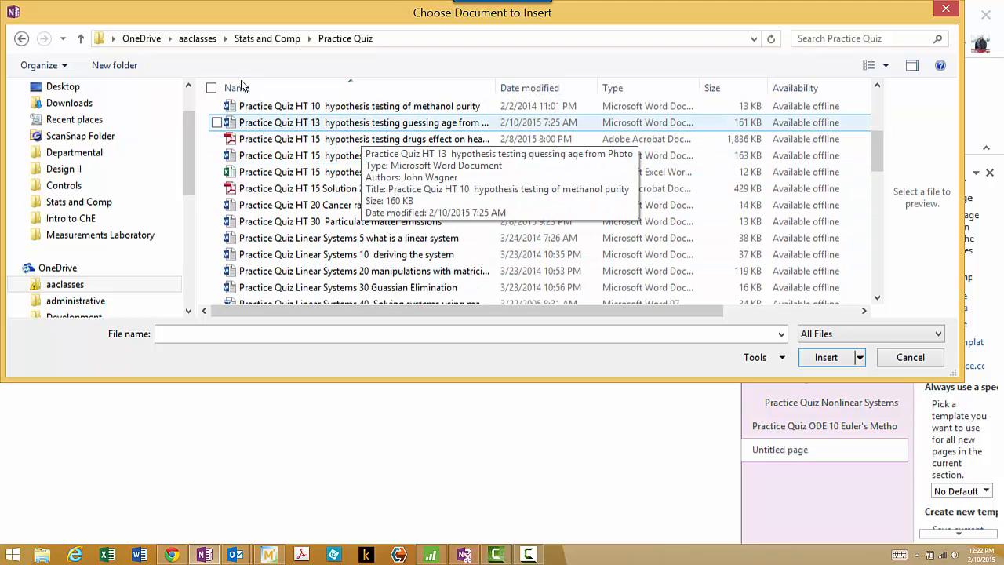
double_click(362, 124)
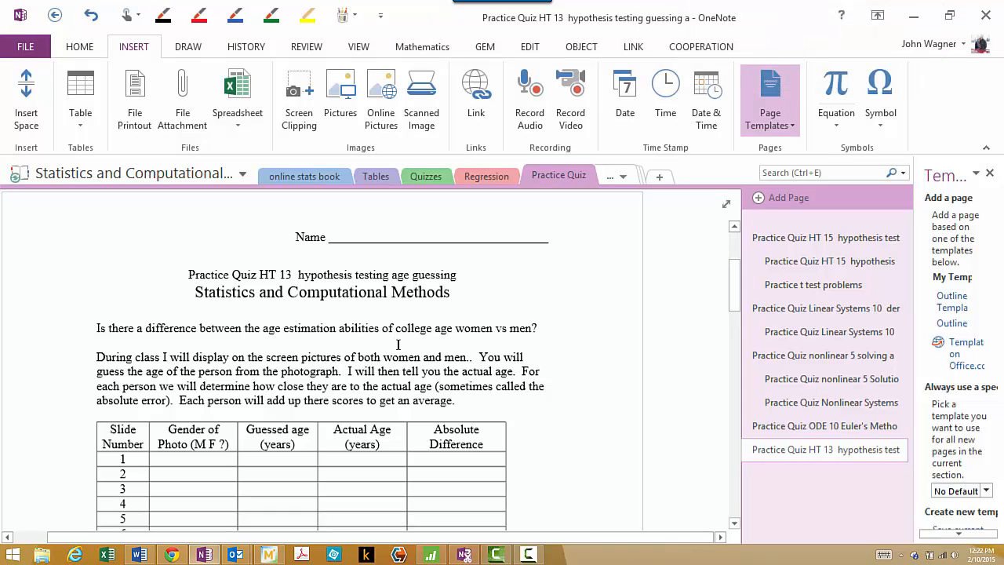
Step: Circle the attached Word file's icon and name above the printout with the green pen
scroll(398, 345, down, 2)
scroll(397, 349, up, 5)
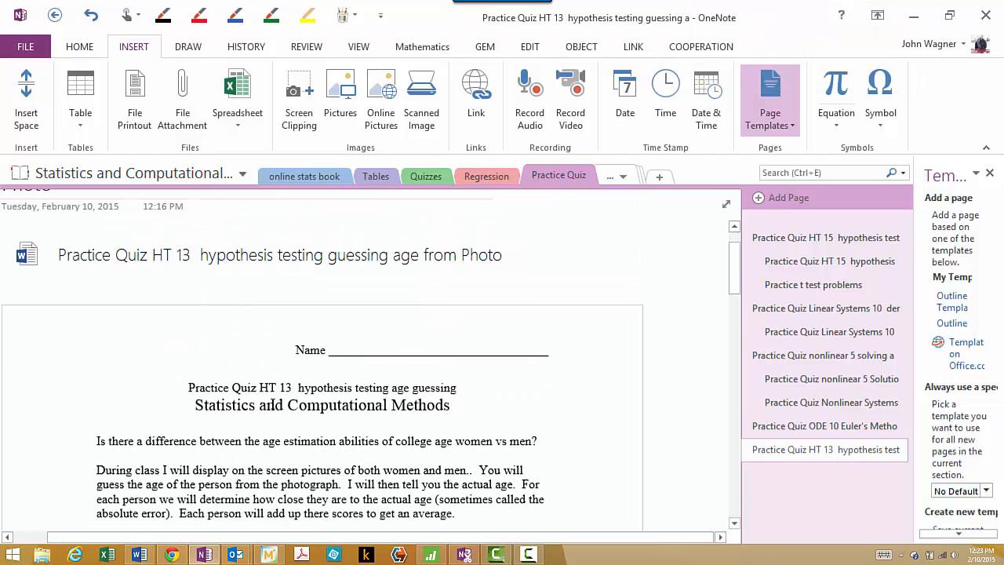
scroll(271, 403, down, 15)
scroll(273, 403, down, 3)
scroll(274, 403, up, 18)
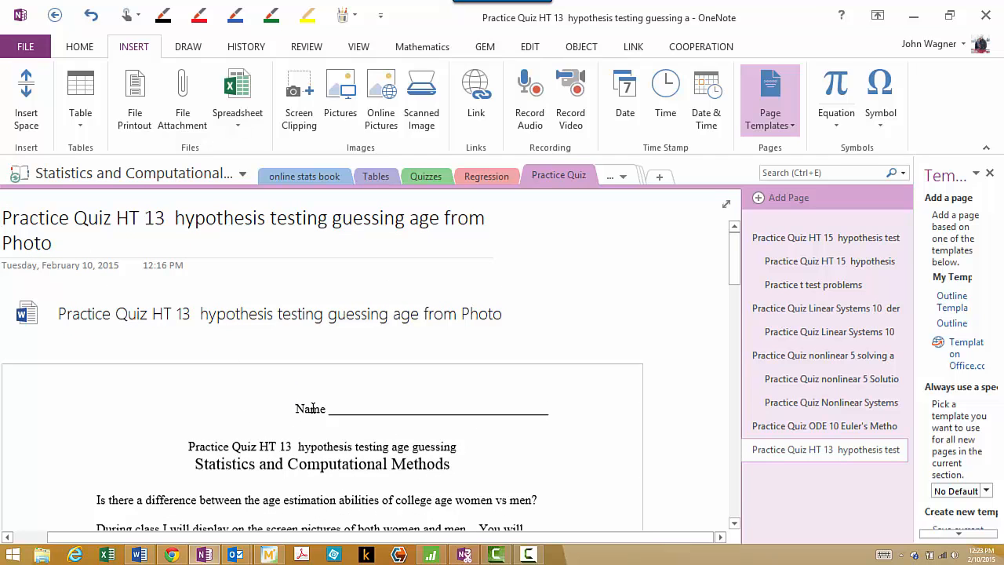
click(271, 14)
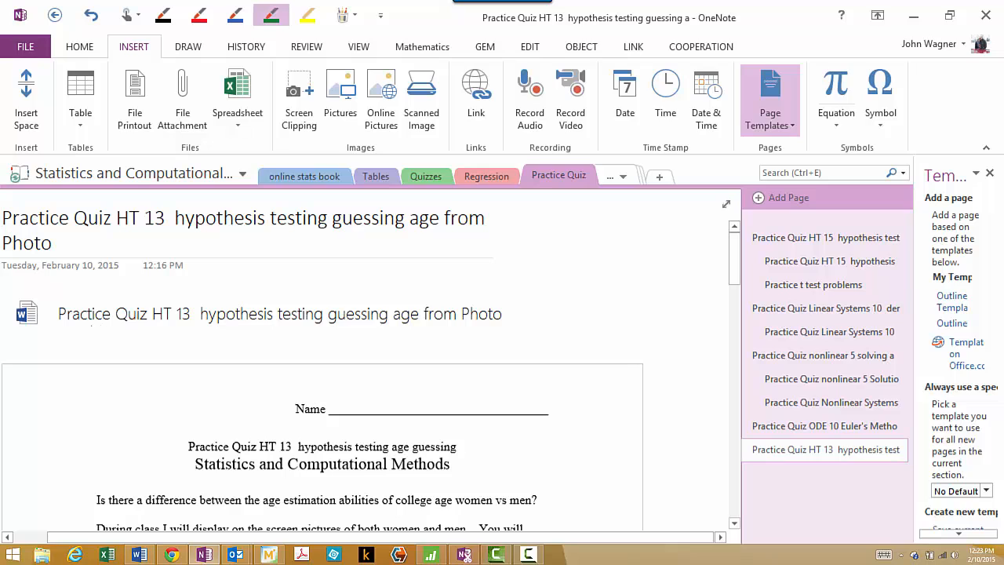
mouse_move(51, 338)
mouse_down()
mouse_move(532, 314)
mouse_move(157, 276)
mouse_move(9, 329)
mouse_move(78, 336)
mouse_up()
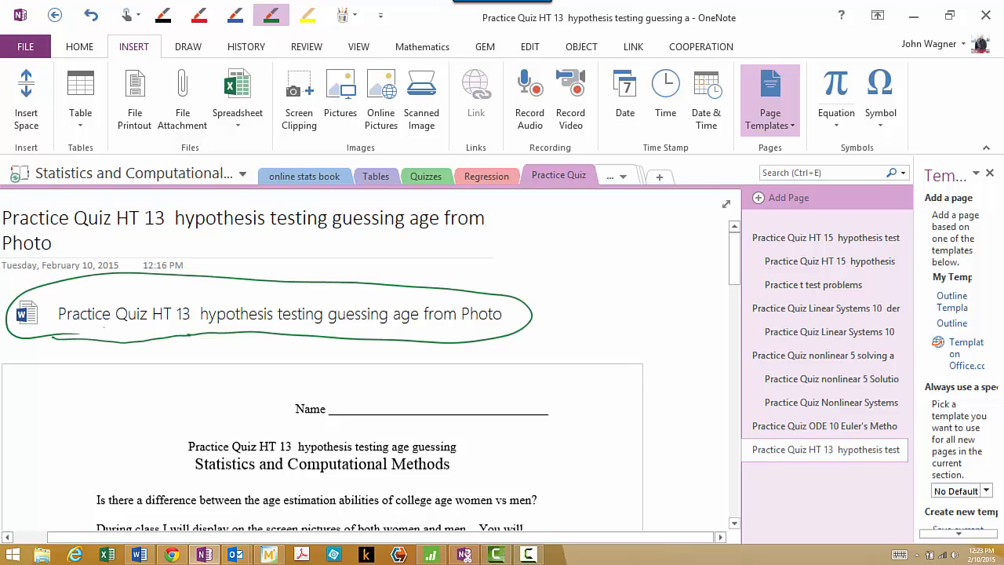
key(Escape)
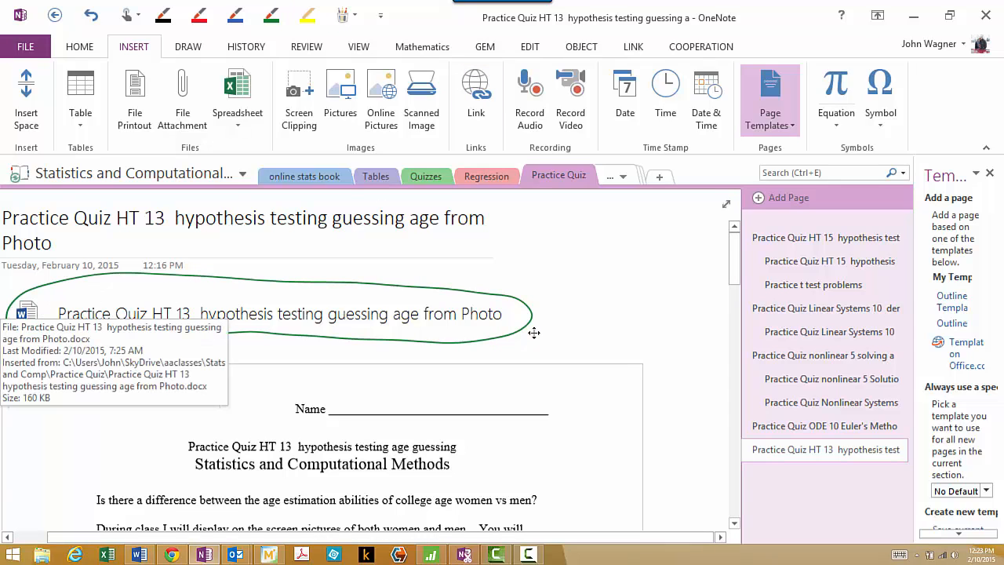
Step: Insert the existing Excel file "data for HS 15 on heatbeat t-test" as a spreadsheet in the blank space below the printout
scroll(639, 371, down, 10)
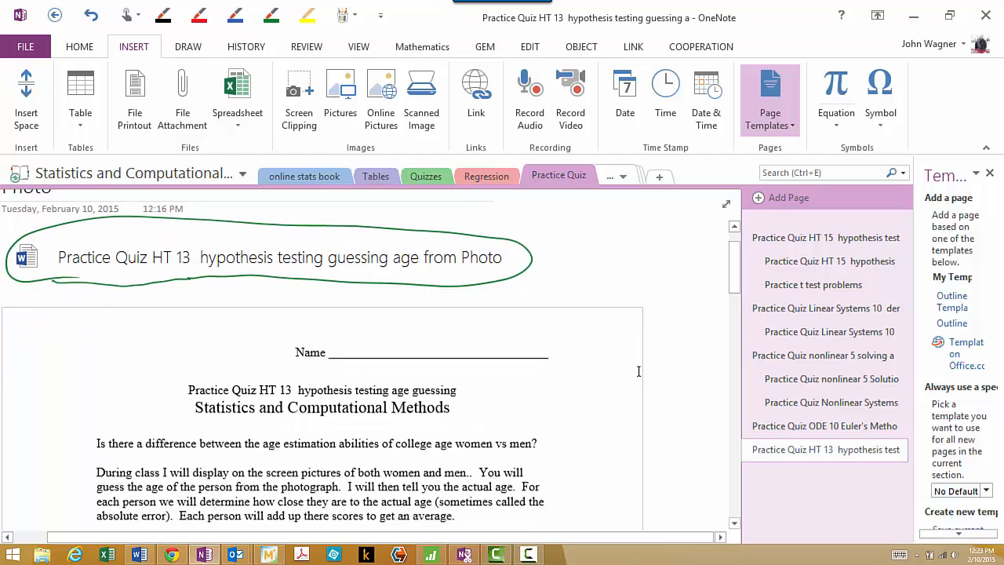
scroll(639, 371, down, 15)
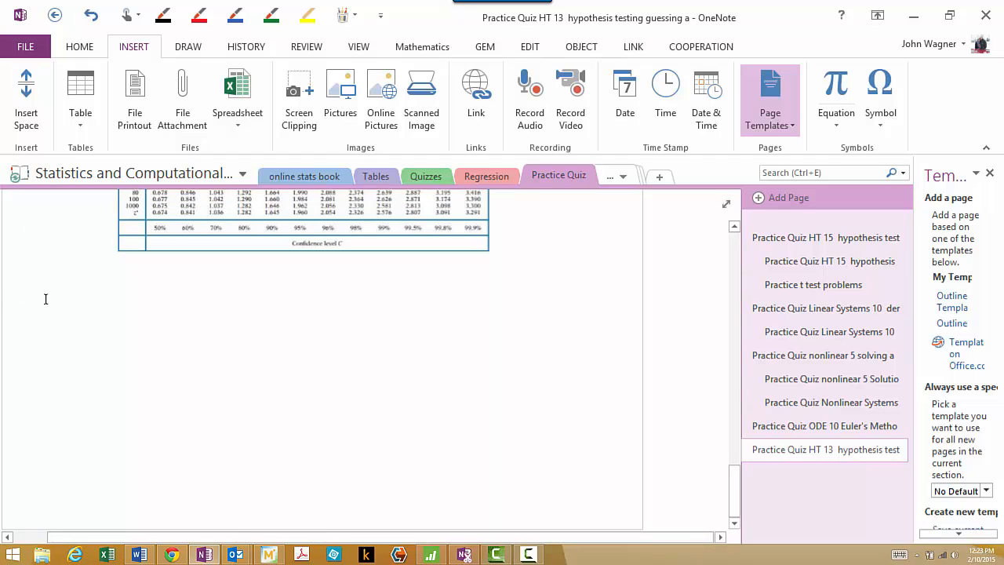
click(79, 323)
scroll(489, 352, down, 3)
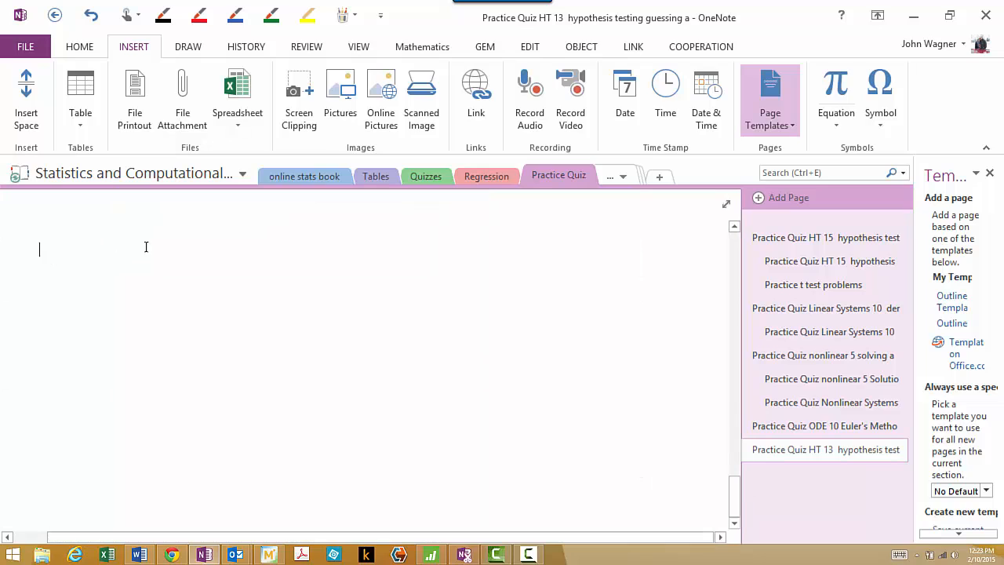
click(241, 94)
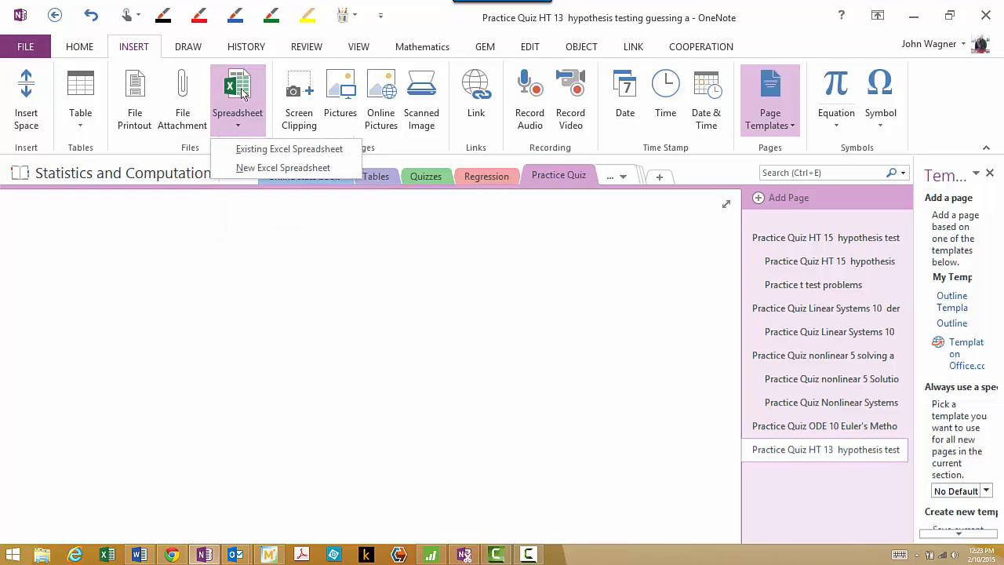
click(261, 156)
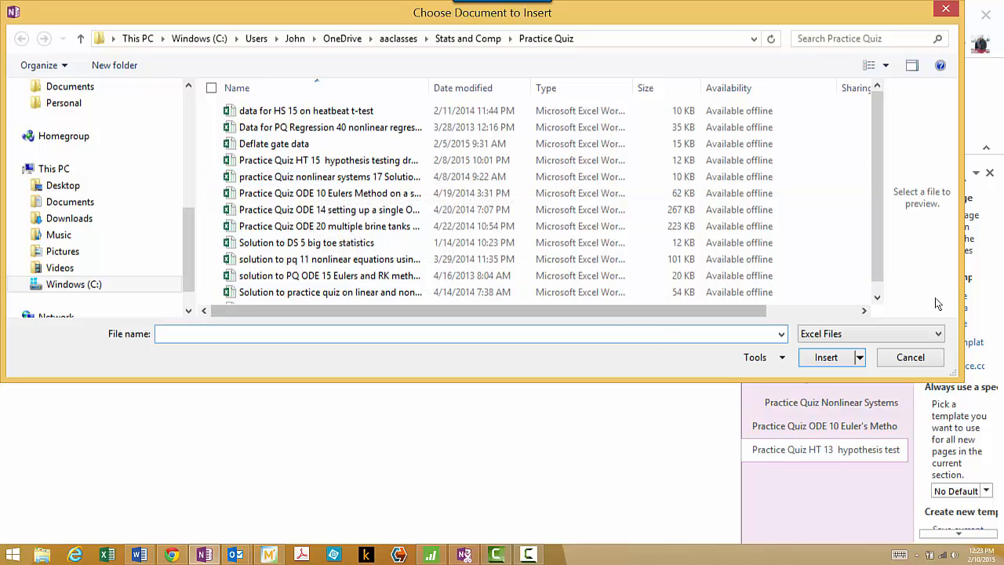
scroll(876, 216, down, 1)
scroll(853, 154, up, 1)
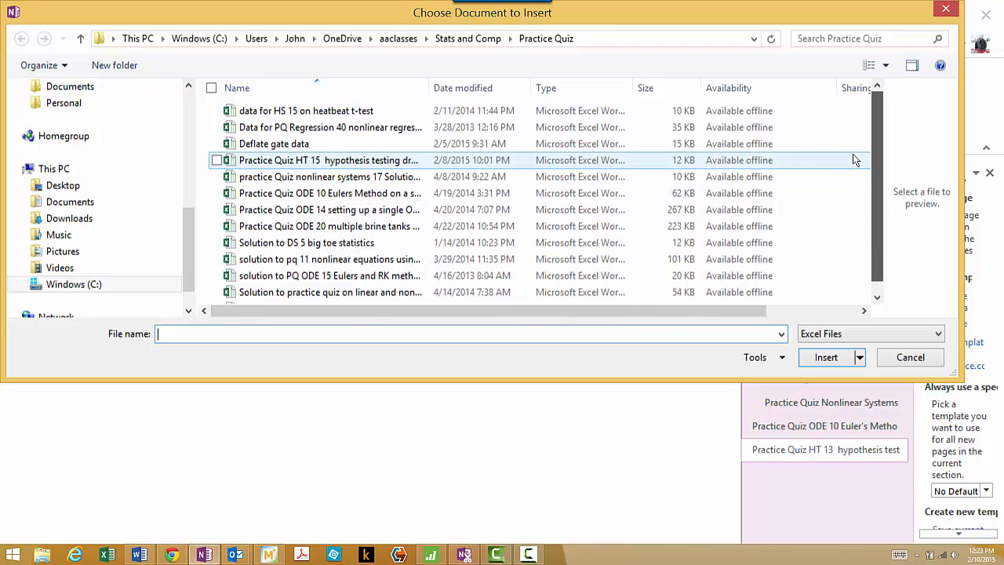
double_click(390, 112)
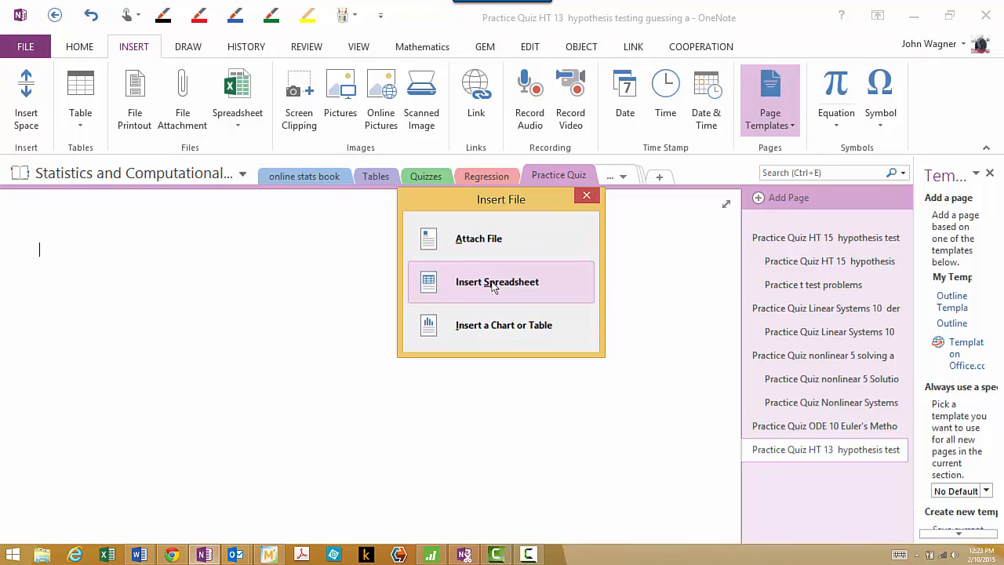
click(492, 287)
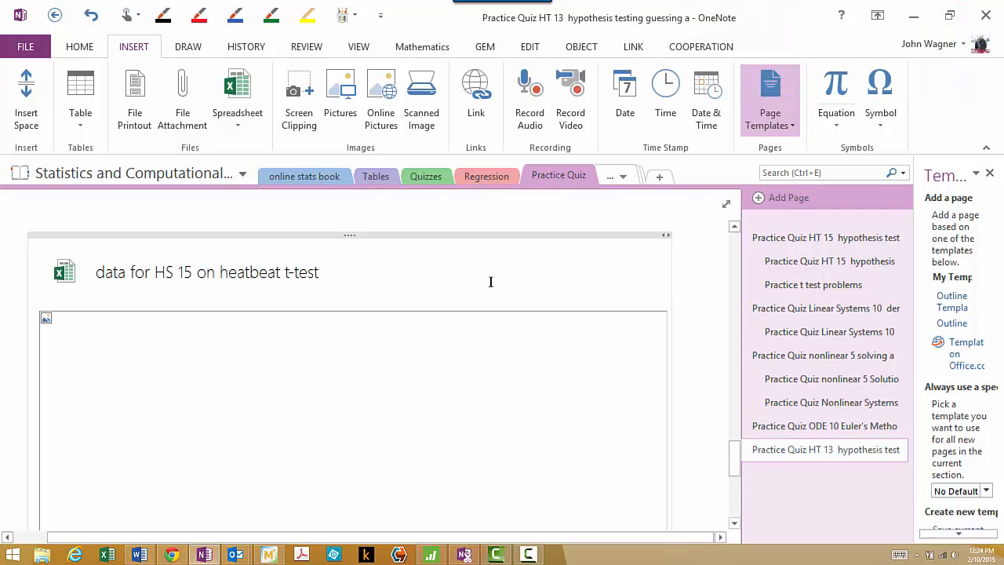
Step: Review the embedded heartbeat t-test spreadsheet, view it in Excel's editing window, and close Excel
scroll(388, 394, down, 10)
scroll(387, 395, down, 10)
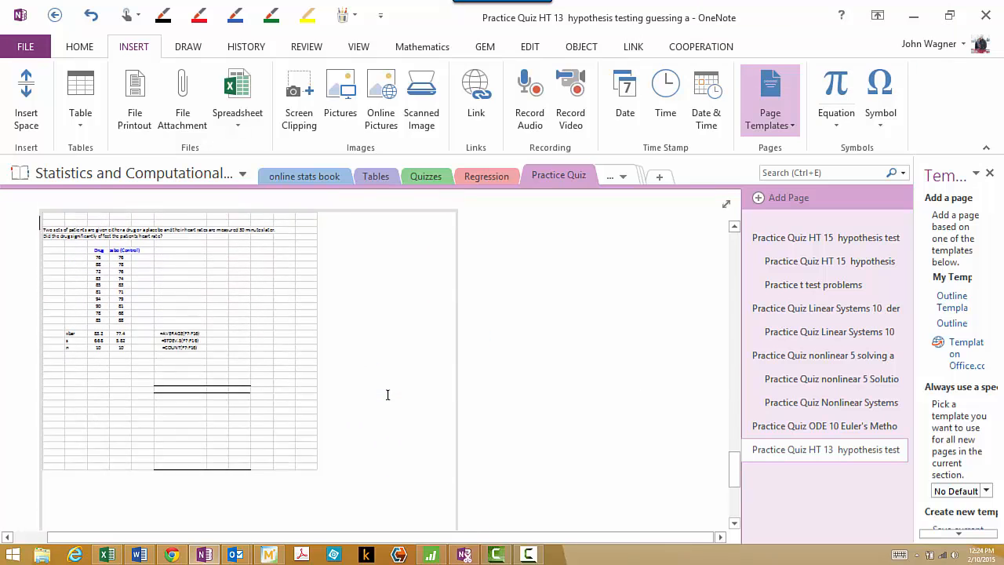
scroll(388, 394, down, 2)
scroll(580, 415, down, 5)
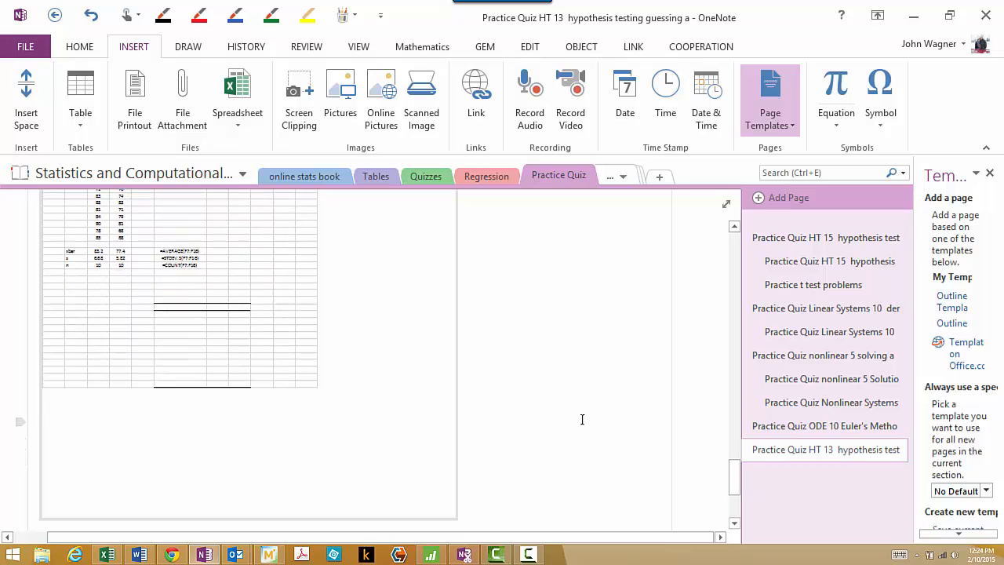
scroll(580, 418, up, 8)
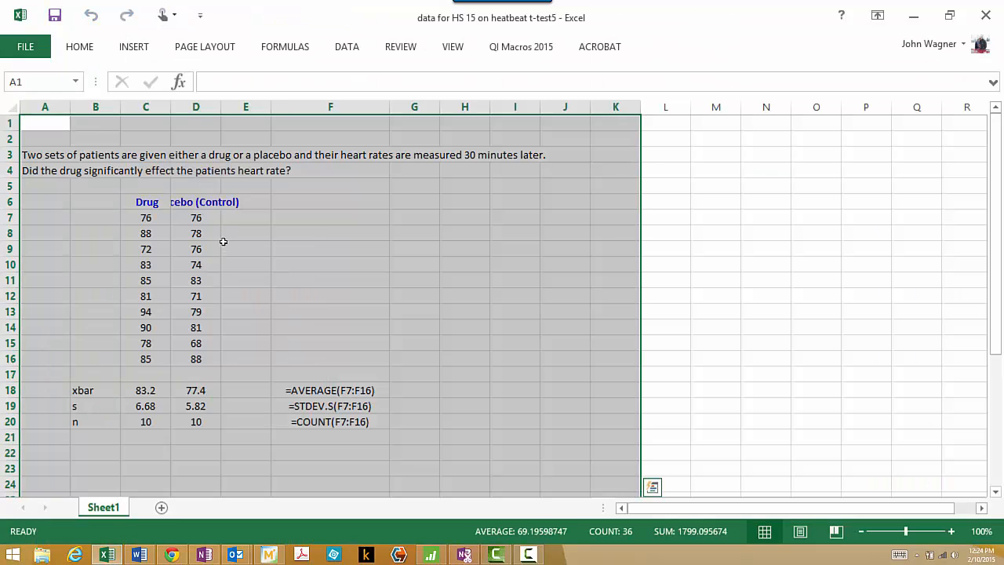
click(985, 15)
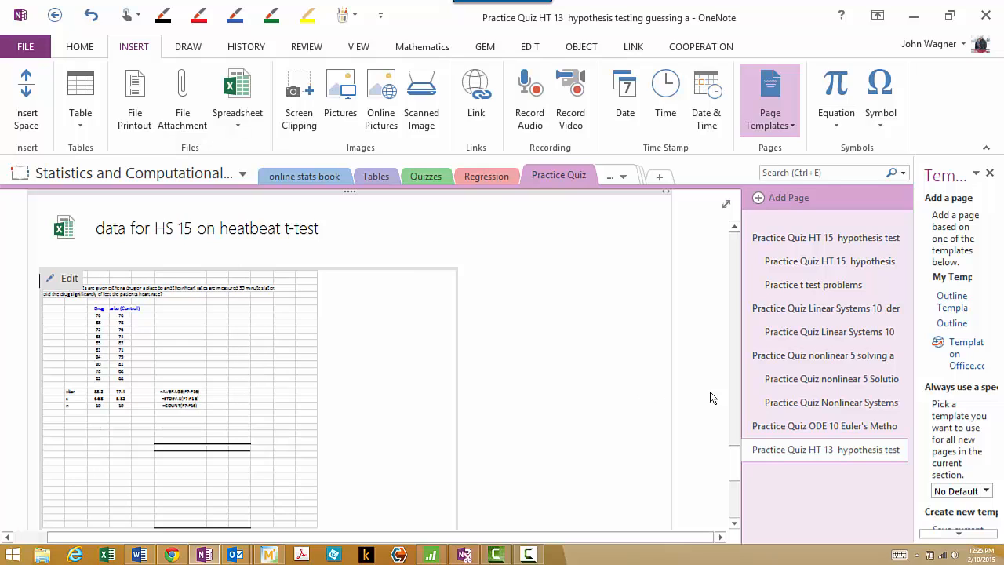
Step: Draw a green arrow pointing up in the blank space below the spreadsheet
scroll(487, 333, down, 4)
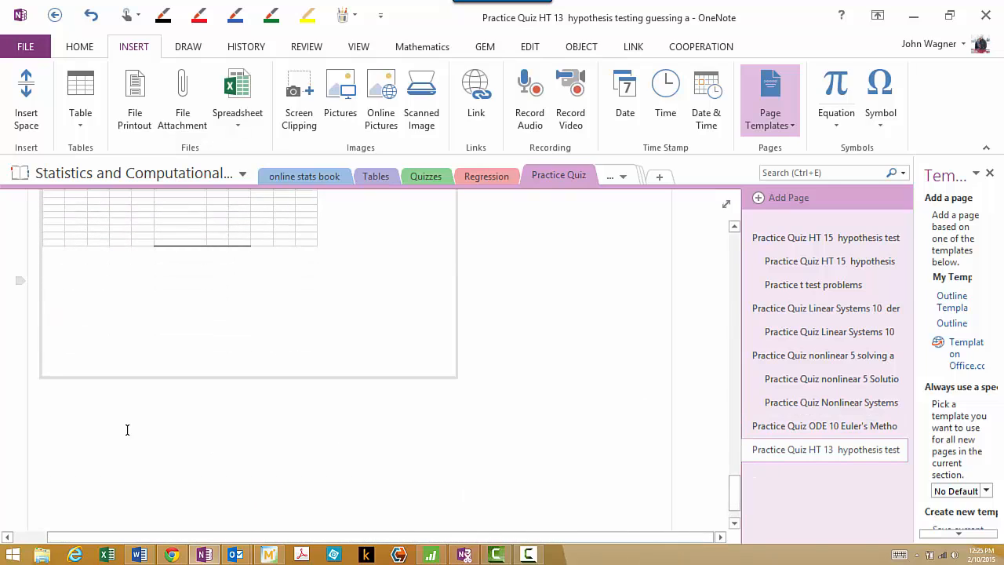
scroll(426, 494, down, 1)
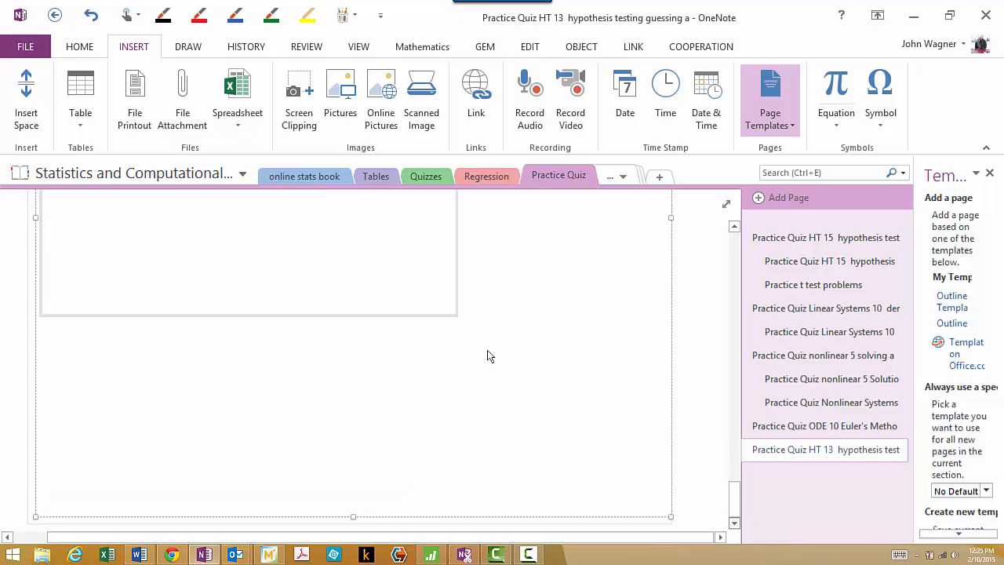
scroll(488, 354, down, 4)
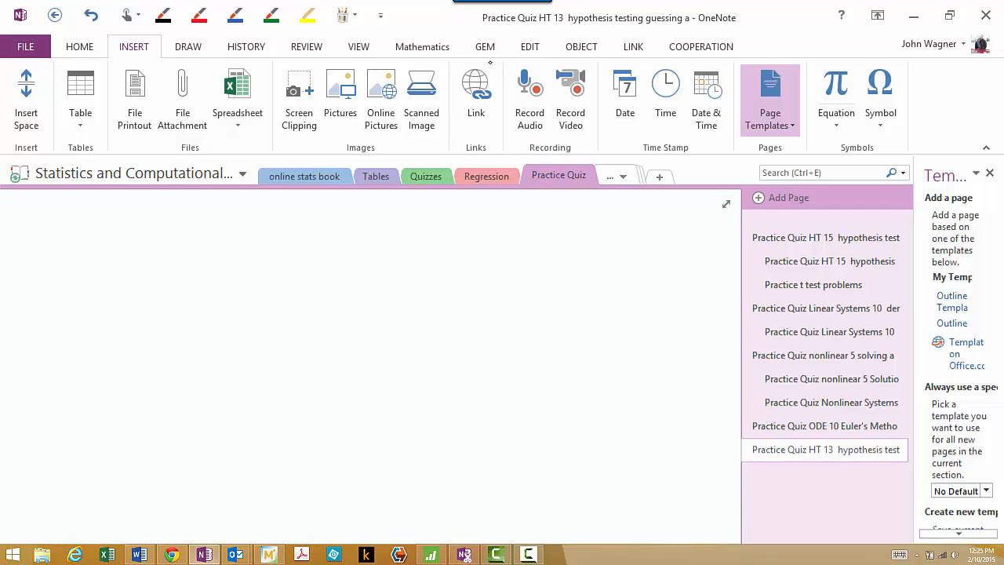
drag(481, 260, 483, 207)
mouse_move(488, 232)
mouse_down()
mouse_move(478, 207)
mouse_move(470, 219)
mouse_up()
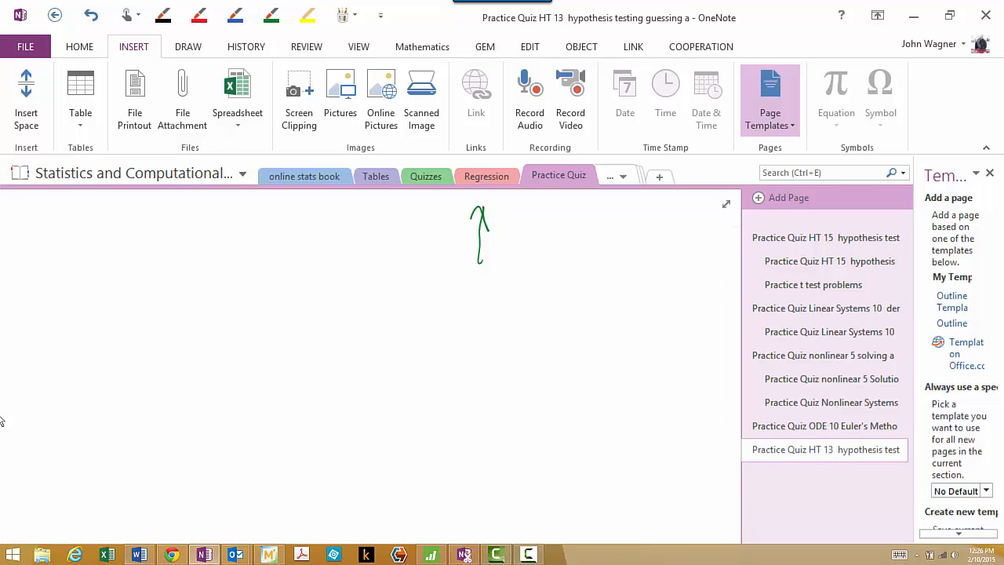
Step: Switch to Mathcad Prime with the Quiz 5 Spring 2015 Confidence Intervals_solution worksheet and widen its window
mouse_move(145, 555)
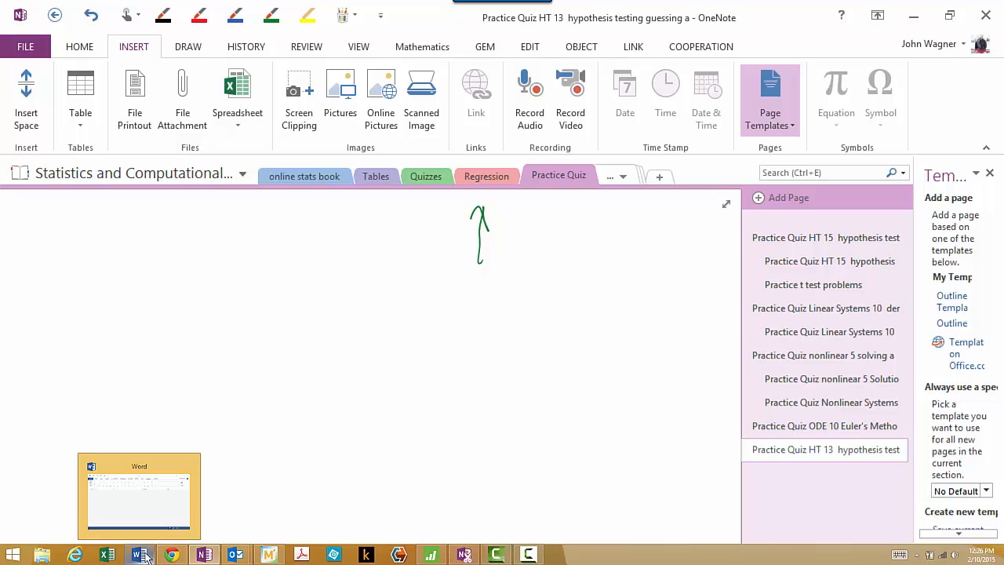
click(144, 555)
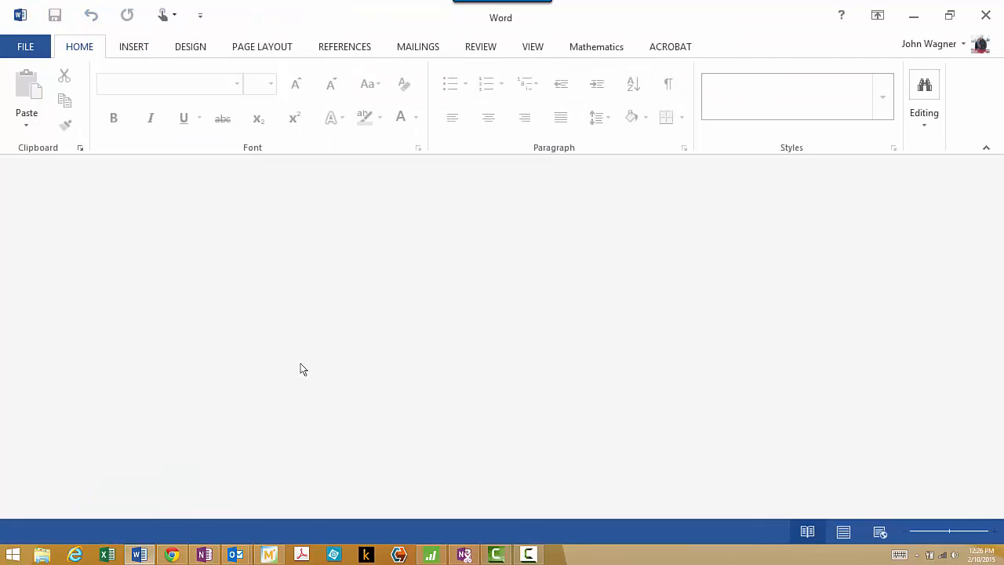
click(269, 555)
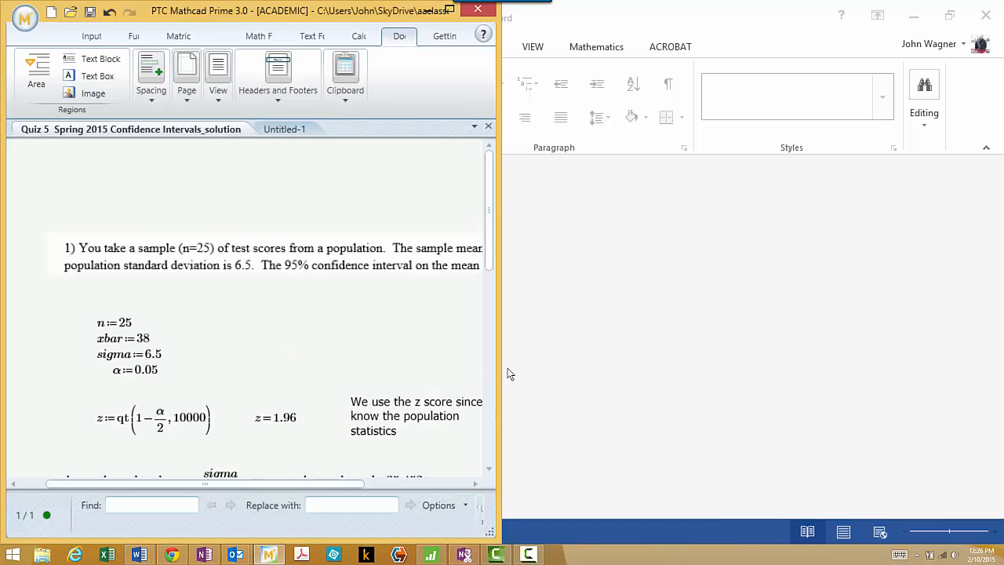
drag(499, 381, 674, 380)
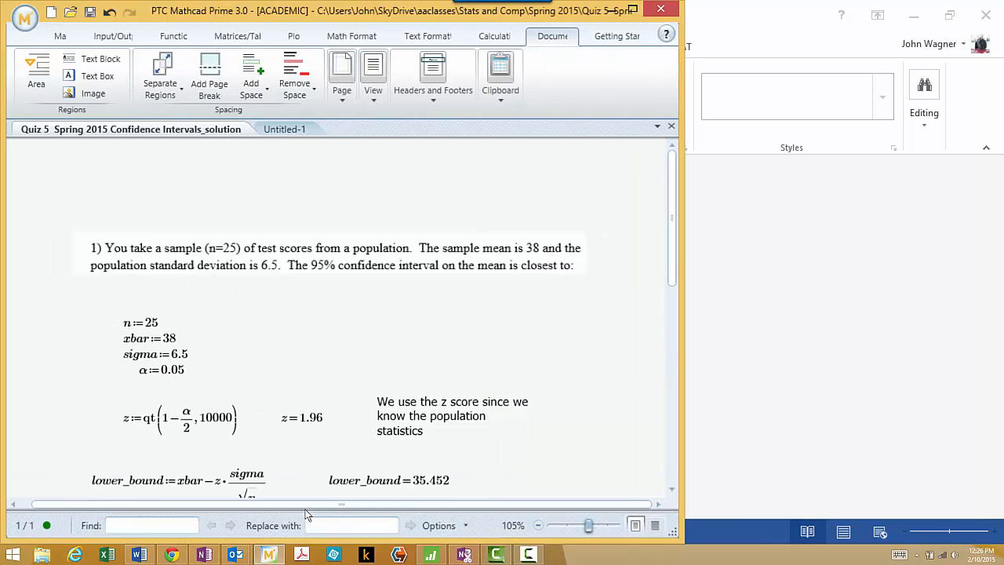
Step: Print all pages of the confidence intervals worksheet to the Send To OneNote 2013 printer
click(23, 16)
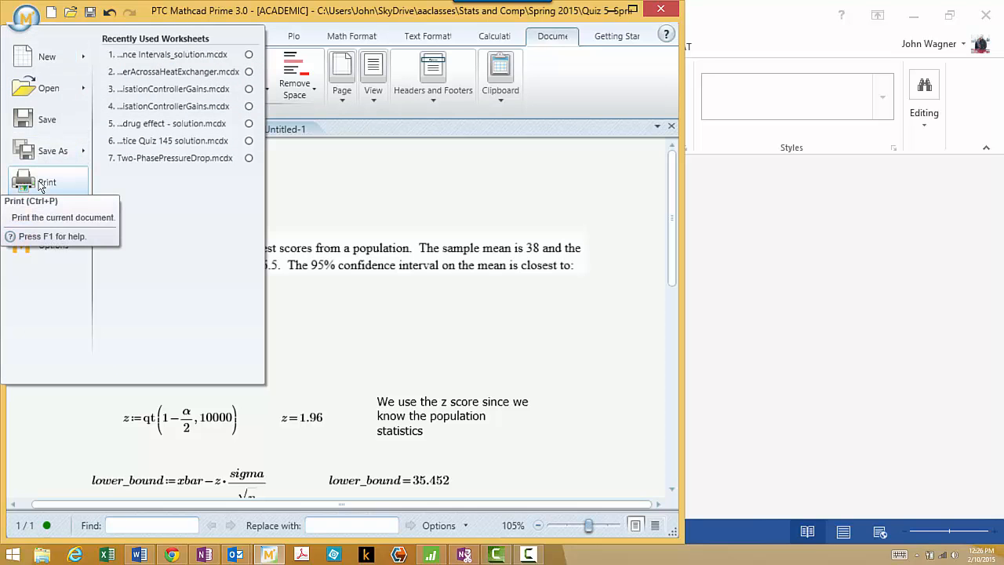
click(41, 184)
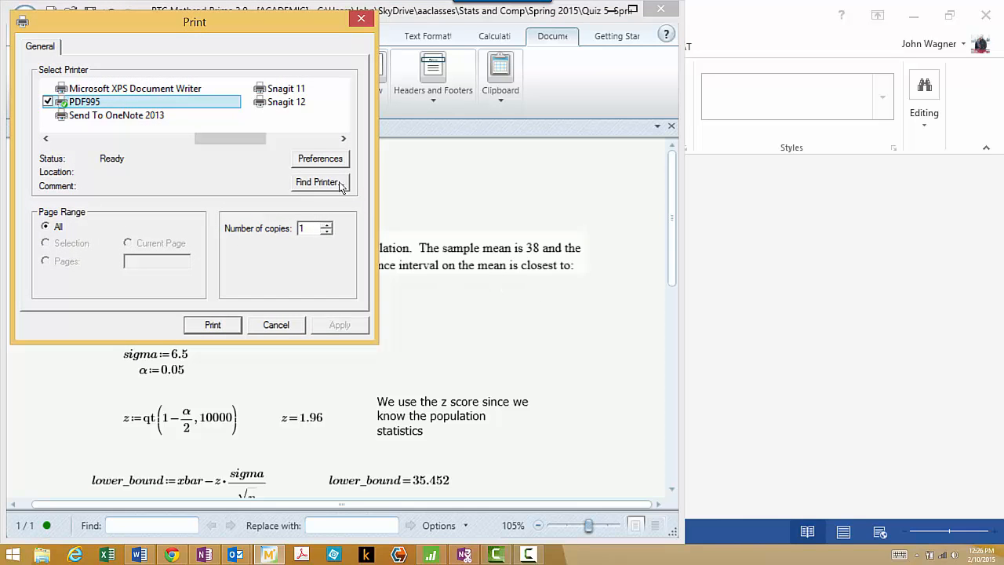
mouse_move(249, 140)
mouse_down()
mouse_move(280, 150)
mouse_move(115, 139)
mouse_move(241, 145)
mouse_up()
click(159, 116)
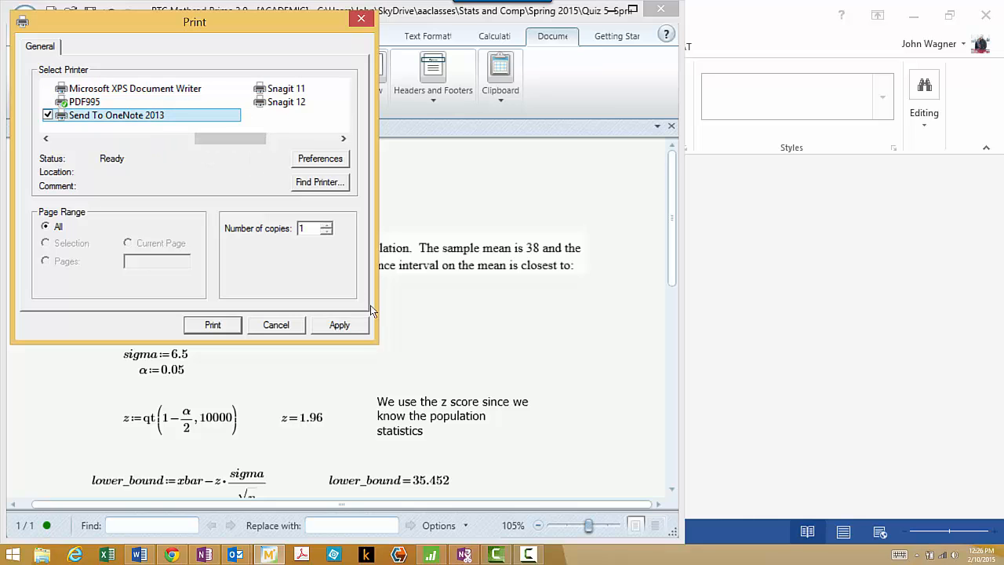
click(214, 325)
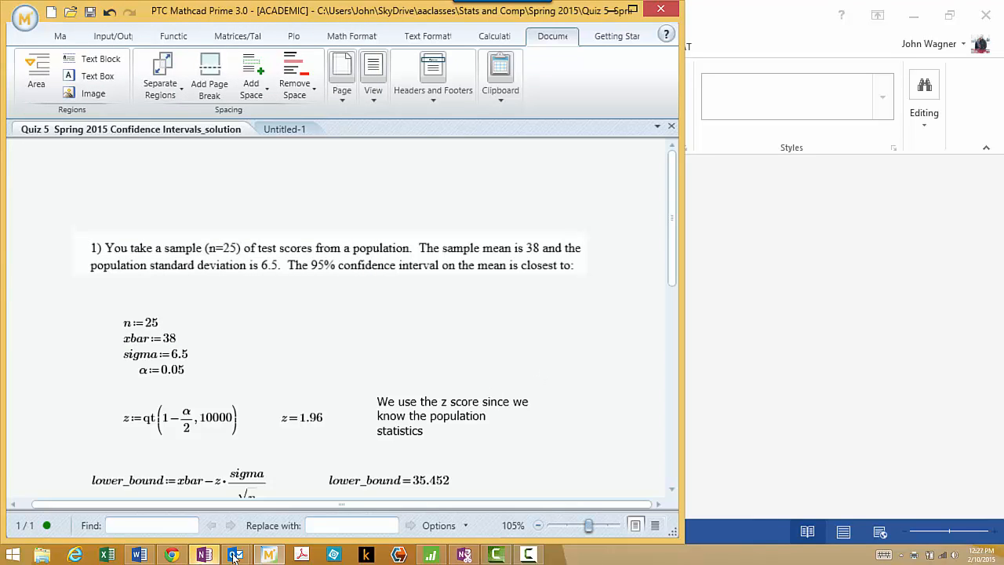
Step: Switch to OneNote and send the printout to the page "Practice Quiz HT 13 hypothesis testing guessing age from Photo" in the Practice Quiz section
mouse_move(217, 548)
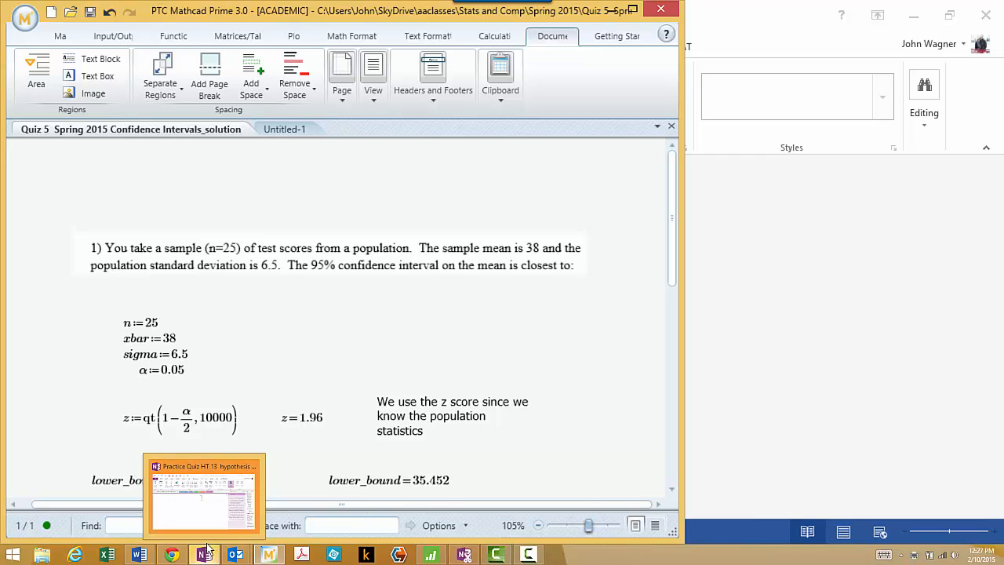
click(217, 547)
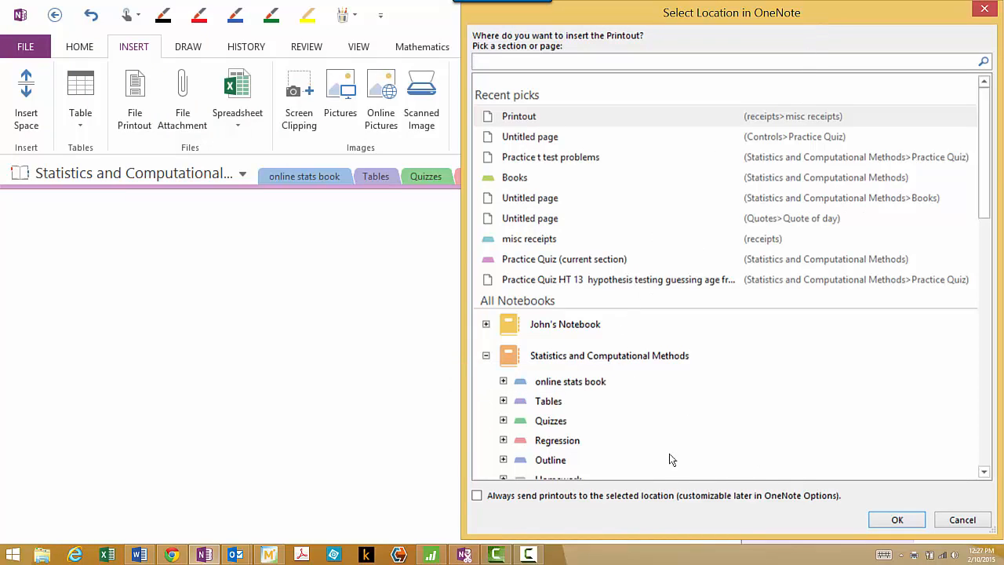
drag(980, 212, 986, 267)
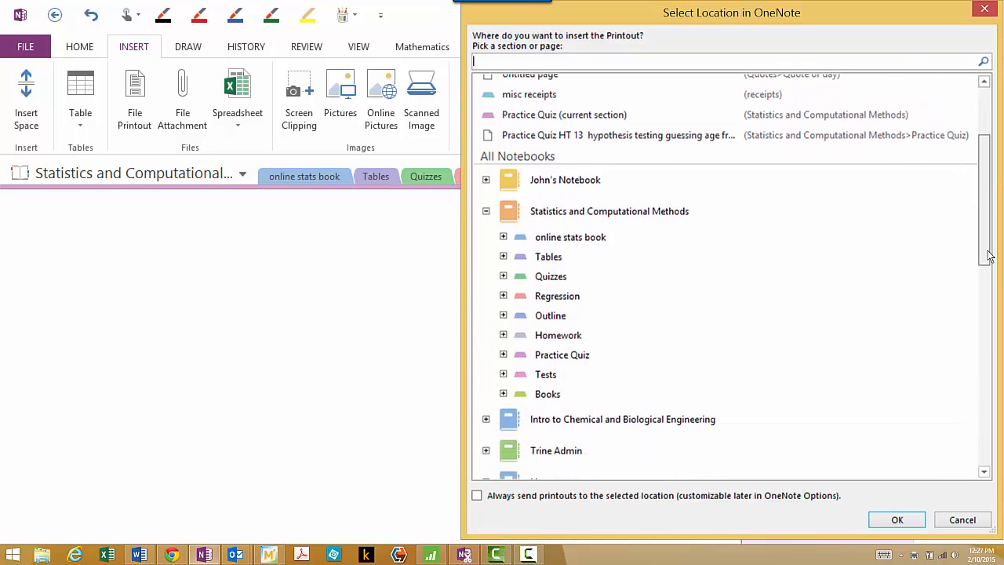
click(503, 355)
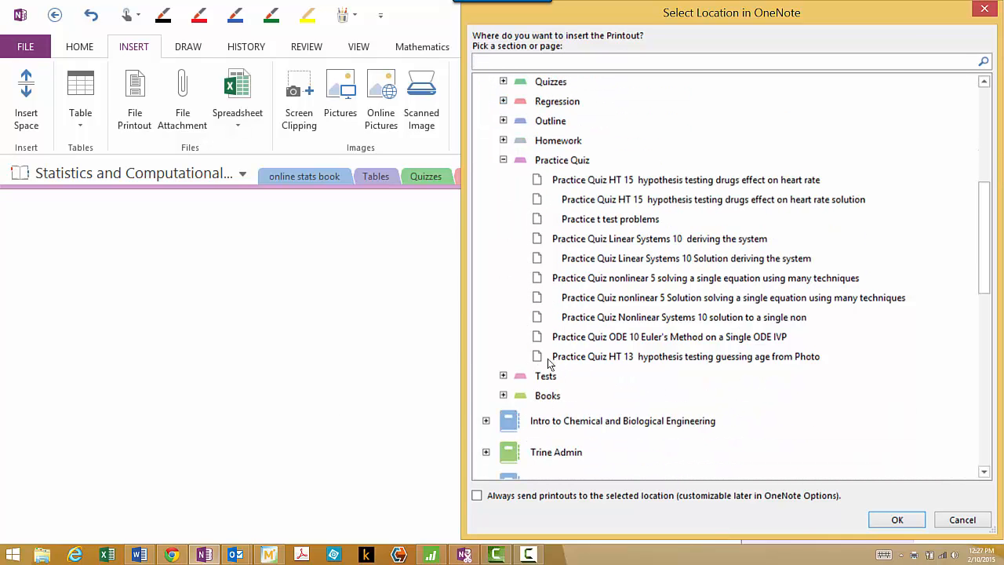
click(541, 360)
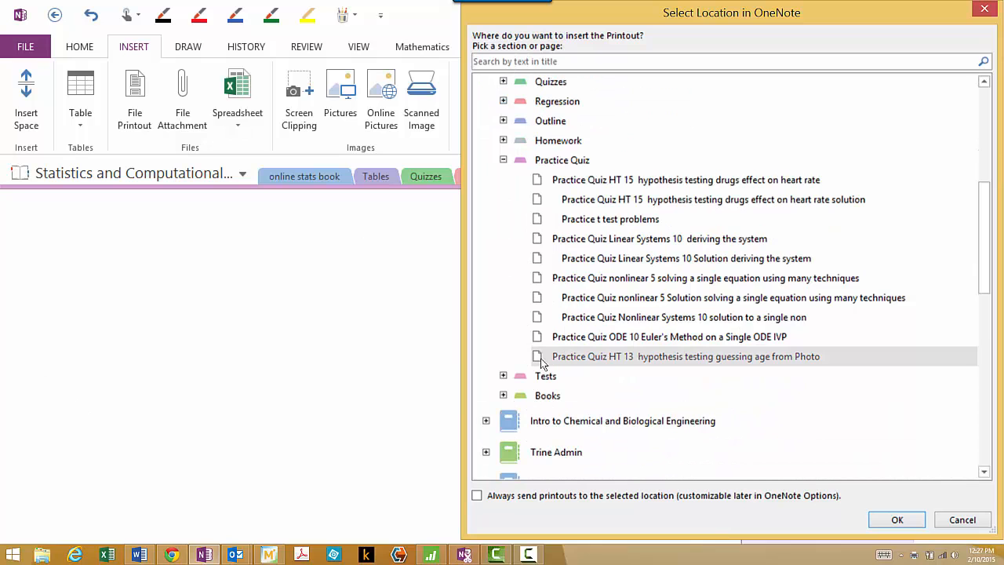
click(897, 520)
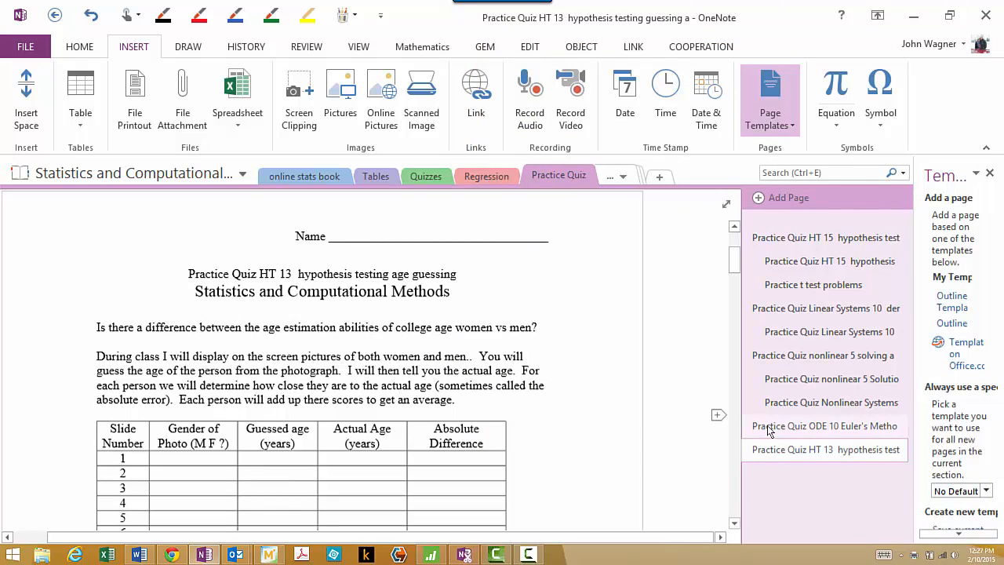
Step: Review the inserted Mathcad printout to its end and place the cursor in the blank space below it
drag(733, 259, 748, 468)
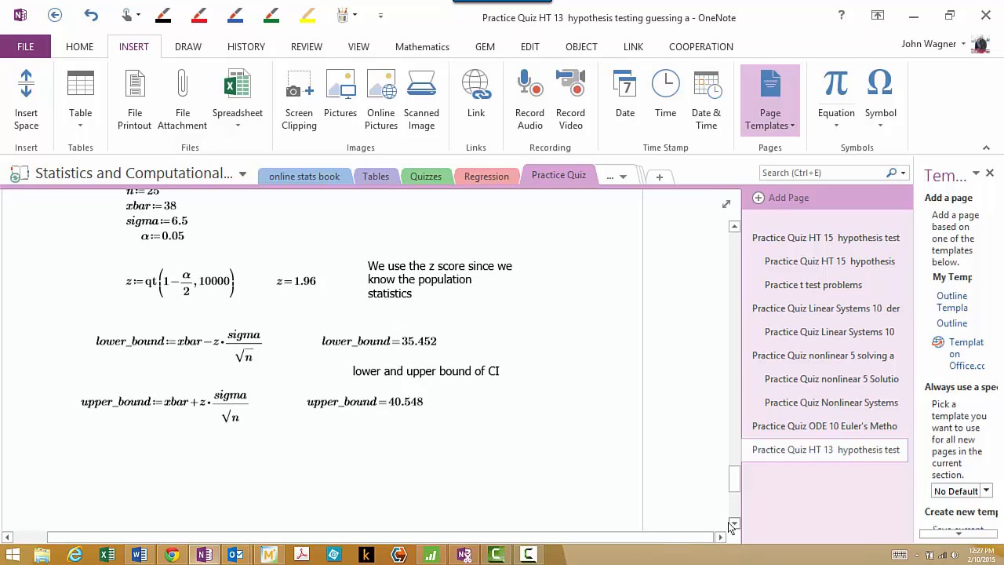
scroll(492, 353, down, 8)
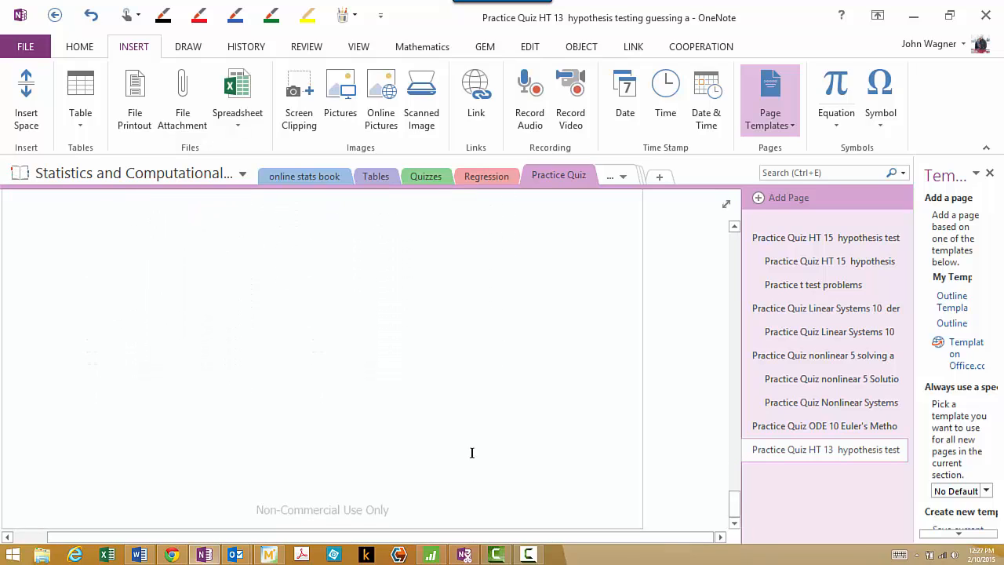
scroll(488, 353, down, 5)
click(105, 238)
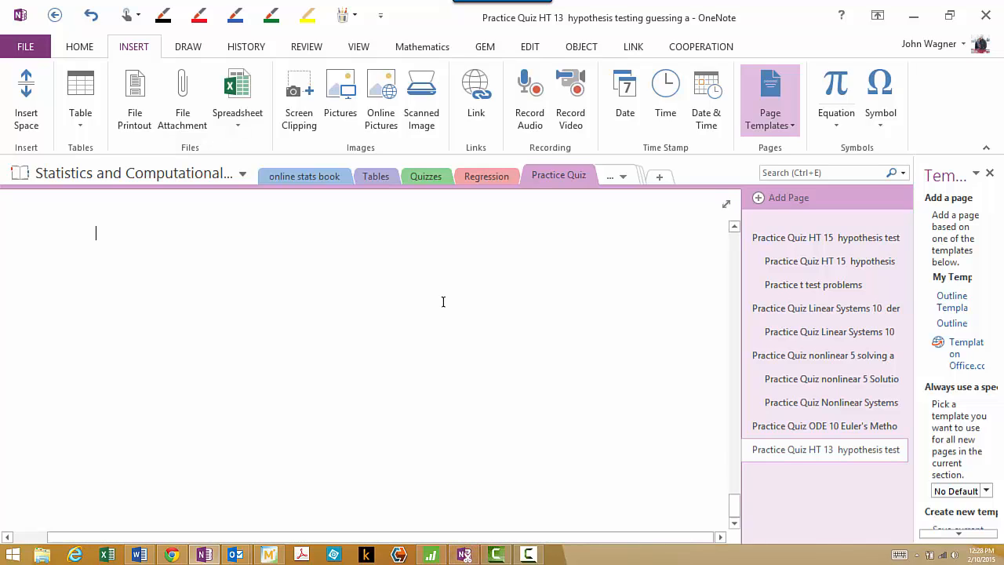
Step: Draw a short vertical ink stroke in the blank space below the Mathcad printout and erase it
mouse_move(463, 456)
mouse_down()
mouse_move(468, 527)
mouse_move(473, 506)
mouse_move(463, 521)
mouse_up()
mouse_move(465, 556)
drag(465, 442, 469, 482)
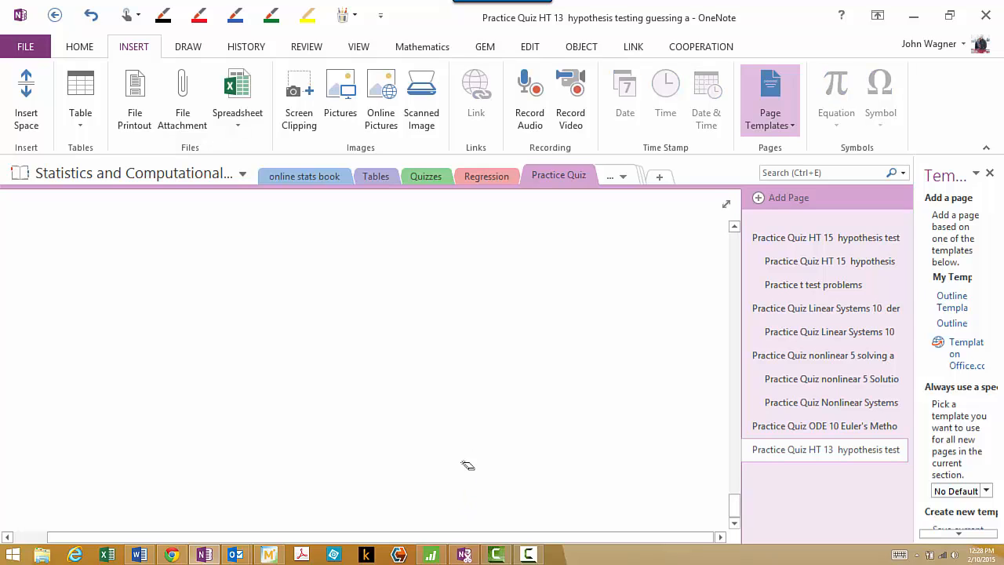
click(454, 476)
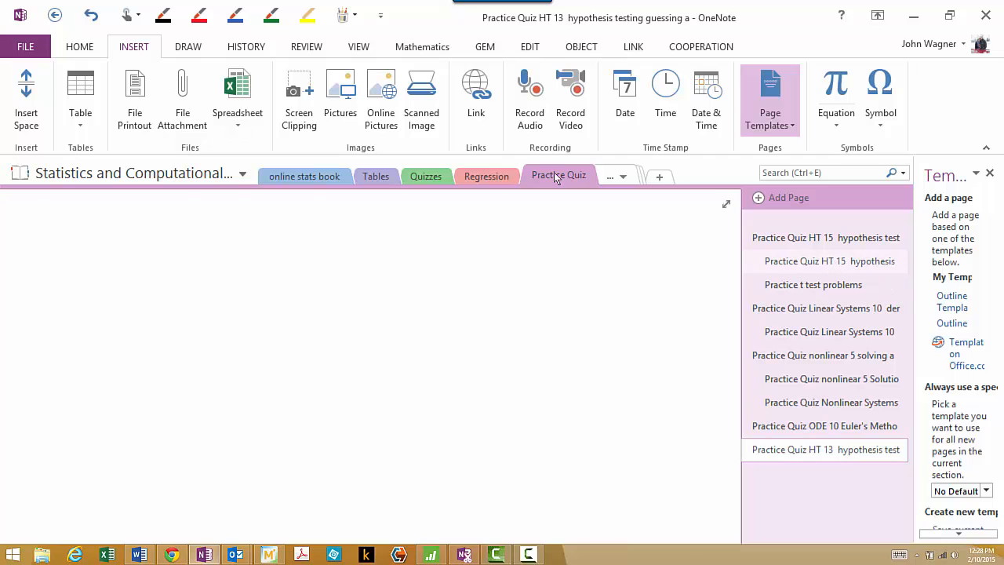
Step: Open the Practice Quiz HT 15 solution subpage and look through it down to the Stat Pad screenshots
click(831, 260)
scroll(478, 386, down, 2)
scroll(472, 360, down, 15)
scroll(472, 360, down, 15)
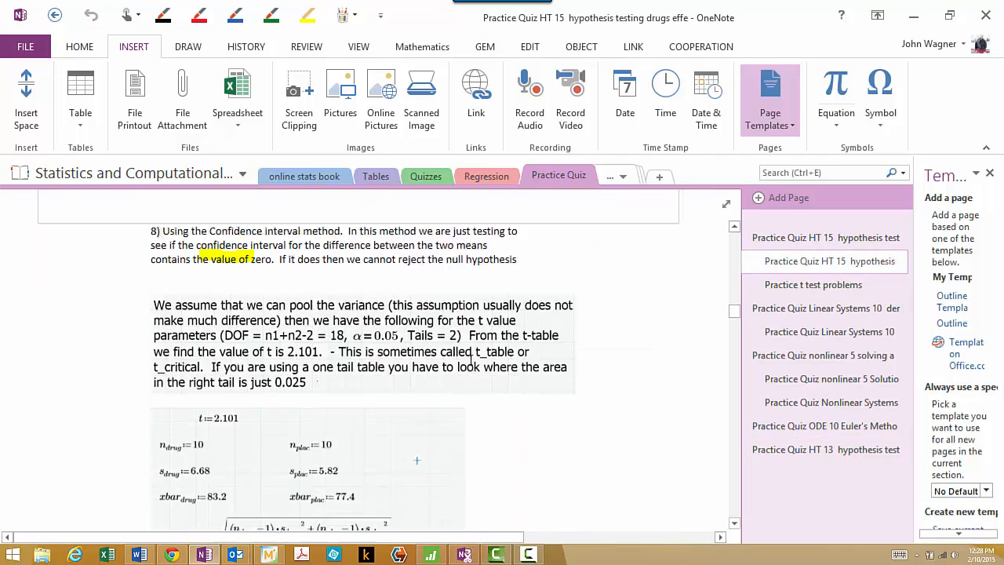
scroll(471, 359, down, 2)
scroll(471, 359, up, 2)
scroll(471, 357, down, 1)
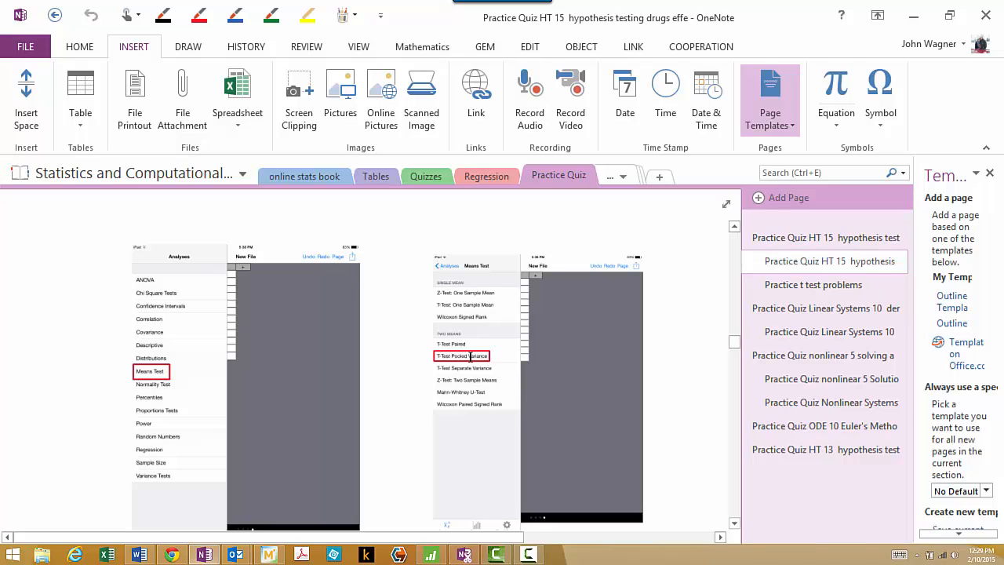
Step: Draw two green arrows pointing at the upper corners of the Analyses and Means Test iPad screenshots
click(272, 14)
drag(451, 212, 372, 257)
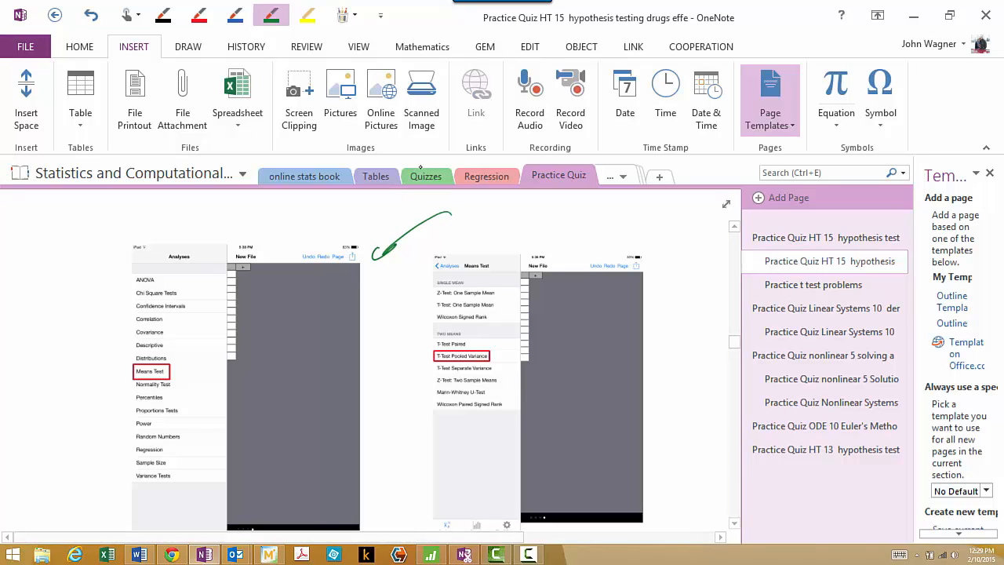
drag(670, 218, 660, 253)
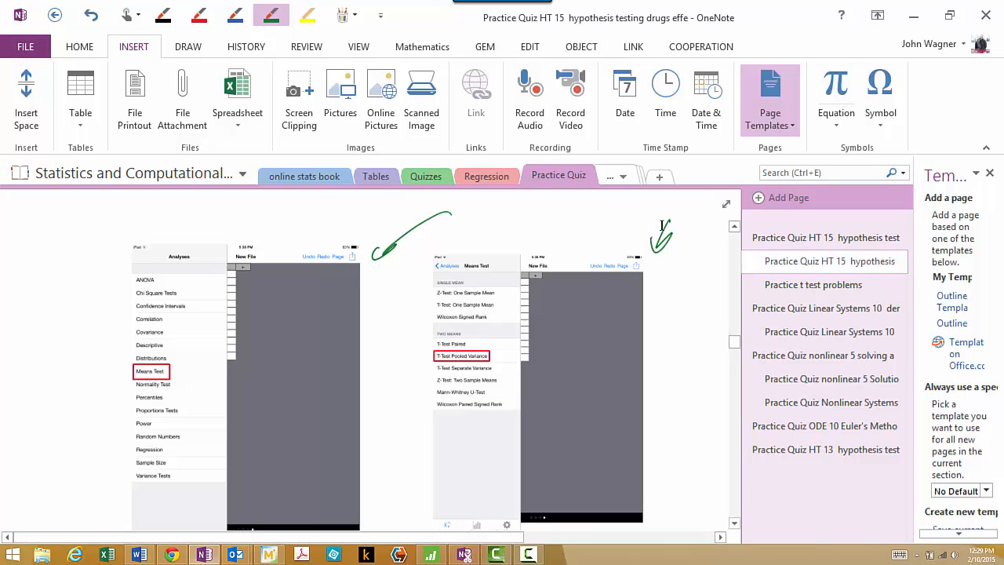
key(Escape)
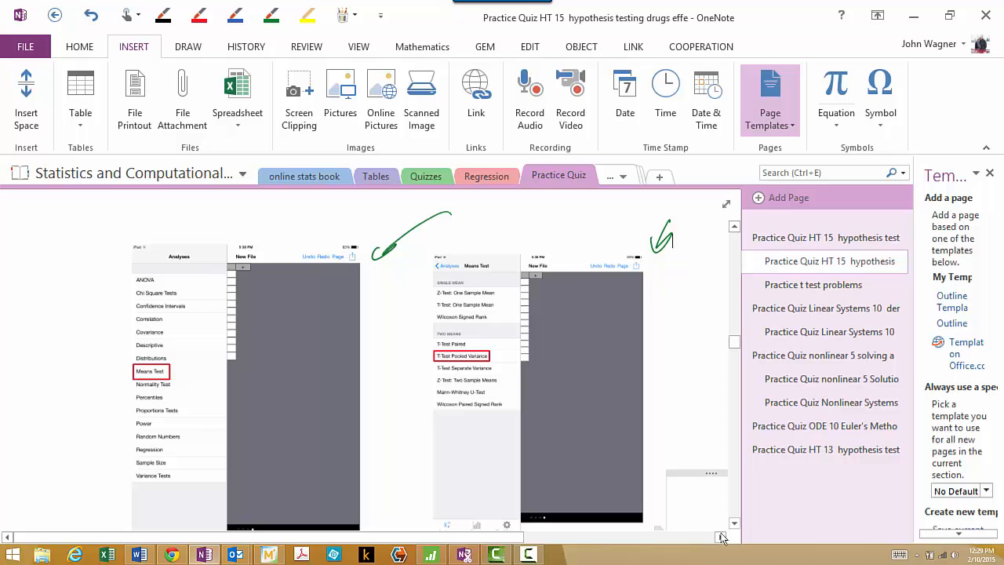
Step: Erase the two green arrows beside the Analyses and Means Test iPad screenshots
scroll(488, 349, down, 2)
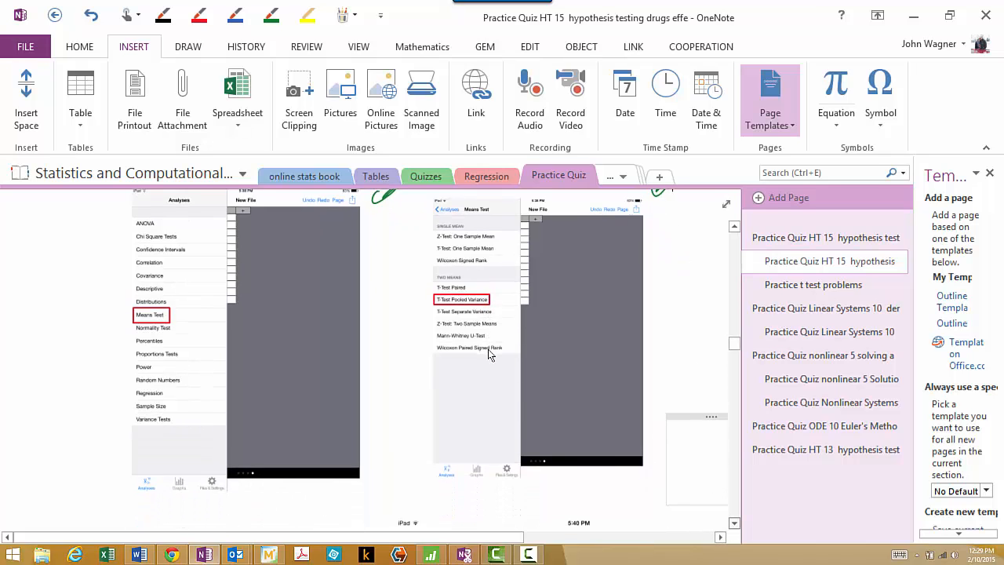
scroll(488, 349, down, 10)
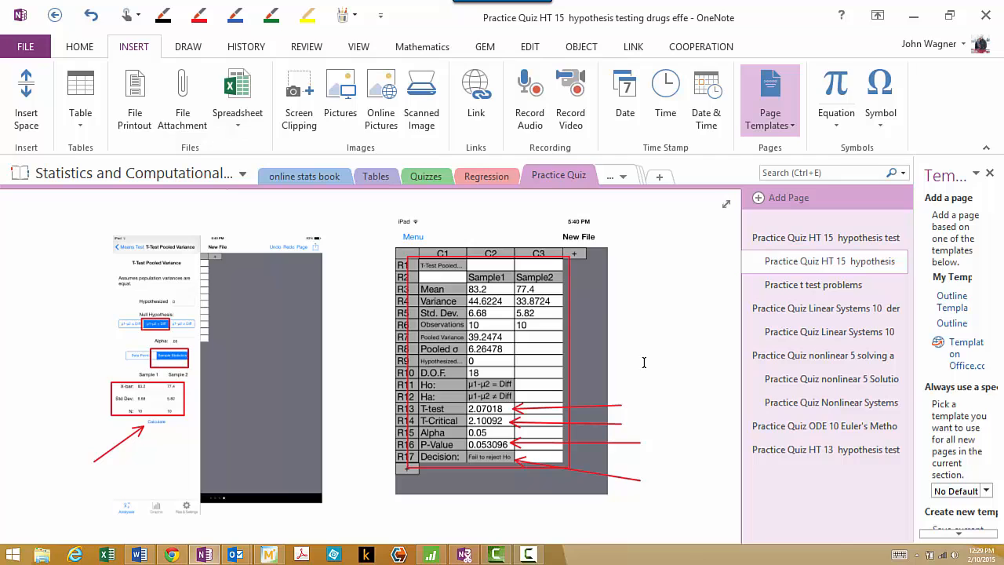
scroll(644, 363, up, 10)
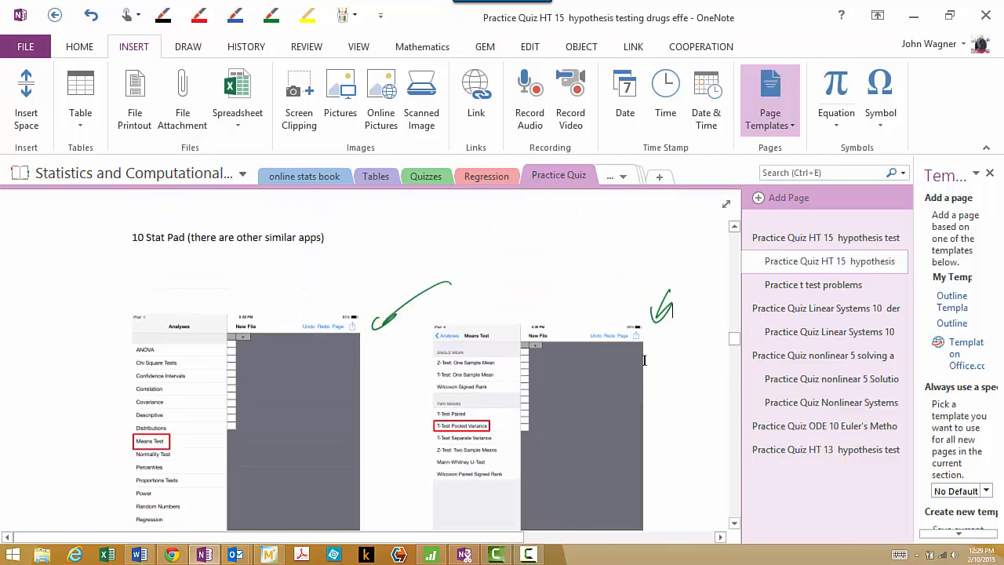
scroll(644, 360, down, 2)
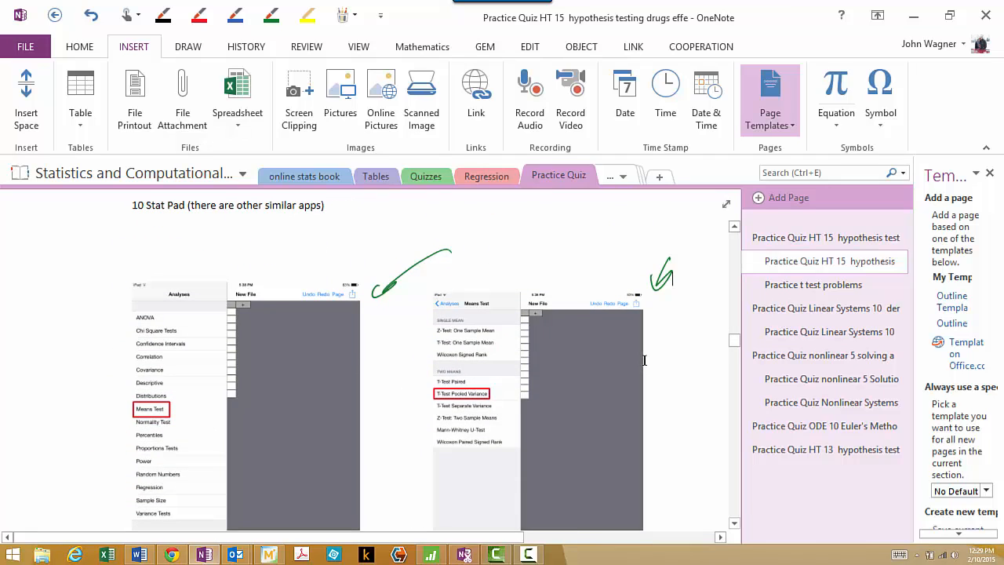
drag(664, 275, 673, 257)
drag(409, 280, 418, 254)
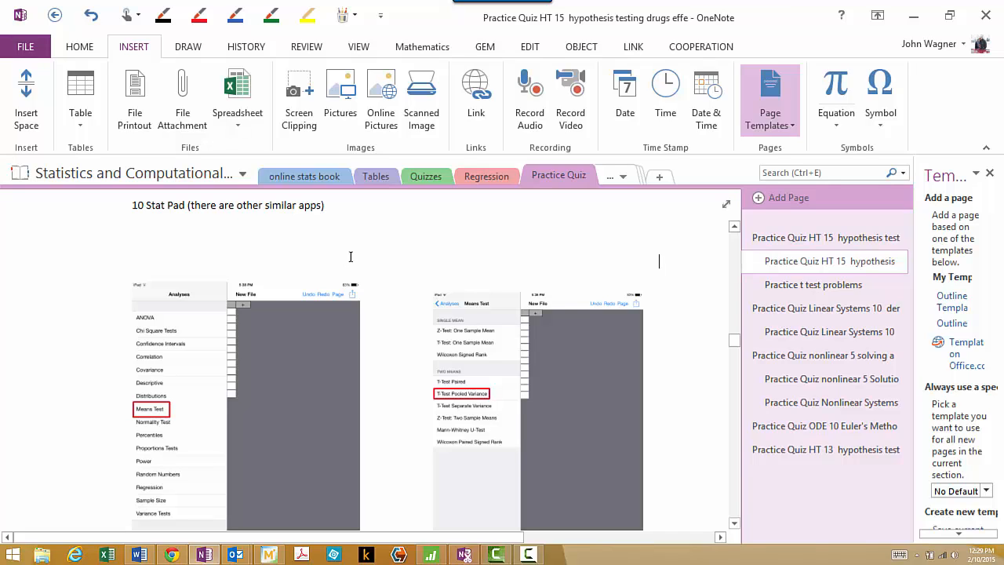
Step: Examine the solution page's t-table, confidence interval work, Stat Pad screenshots and Excel t-test results as examples of combined note content
scroll(659, 448, down, 3)
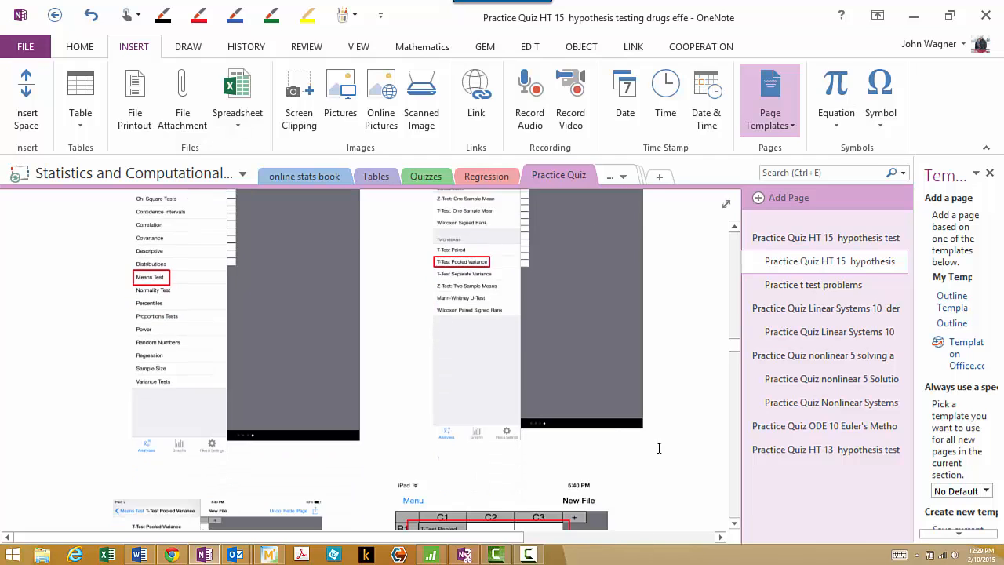
scroll(657, 446, up, 5)
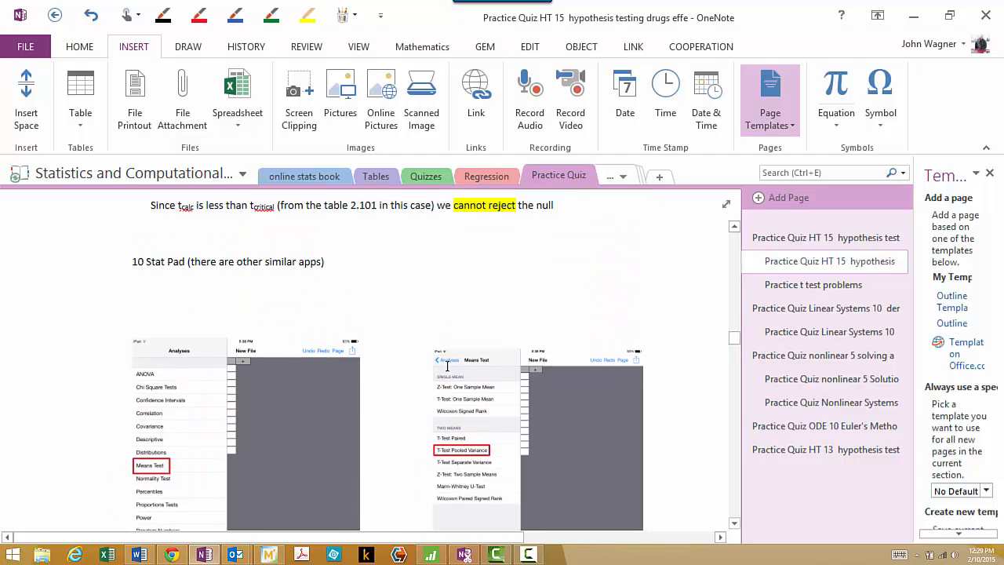
scroll(373, 341, up, 20)
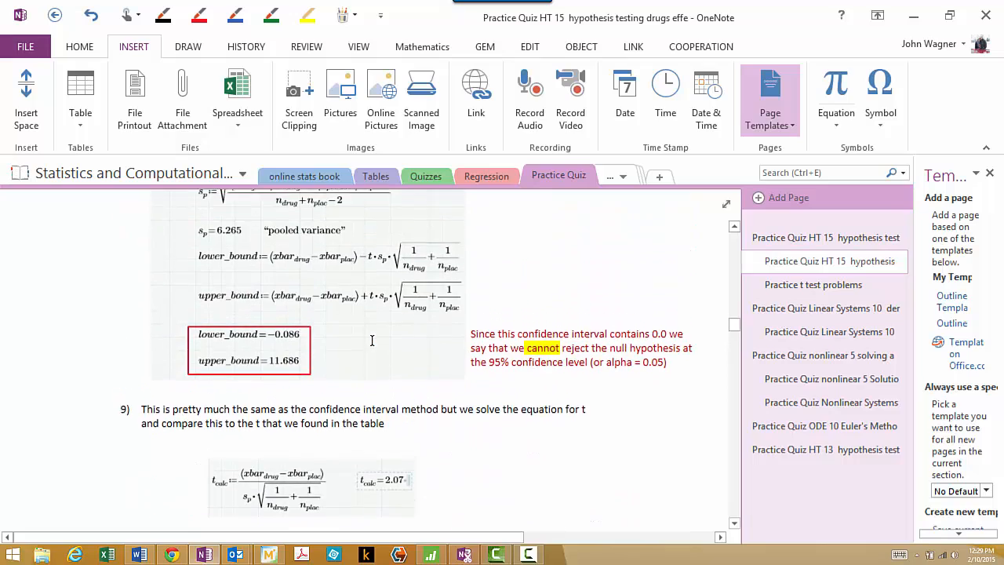
scroll(373, 340, up, 10)
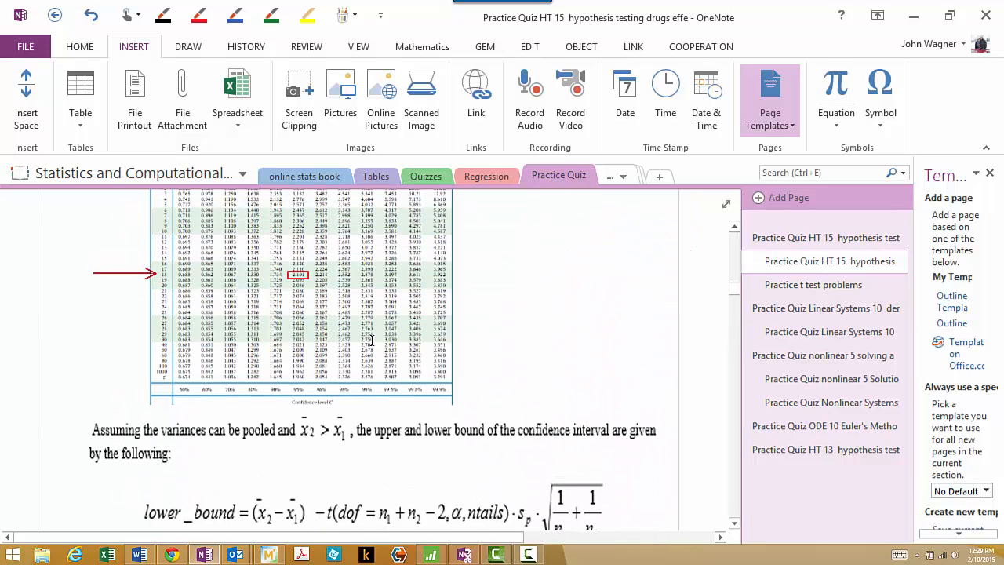
scroll(372, 339, up, 4)
scroll(403, 349, down, 20)
scroll(404, 359, down, 20)
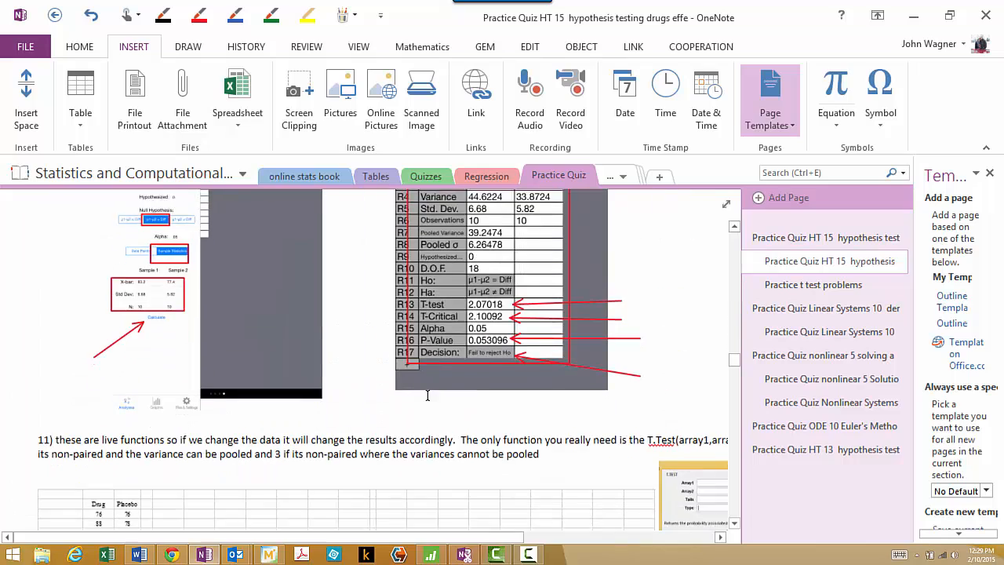
scroll(431, 409, down, 2)
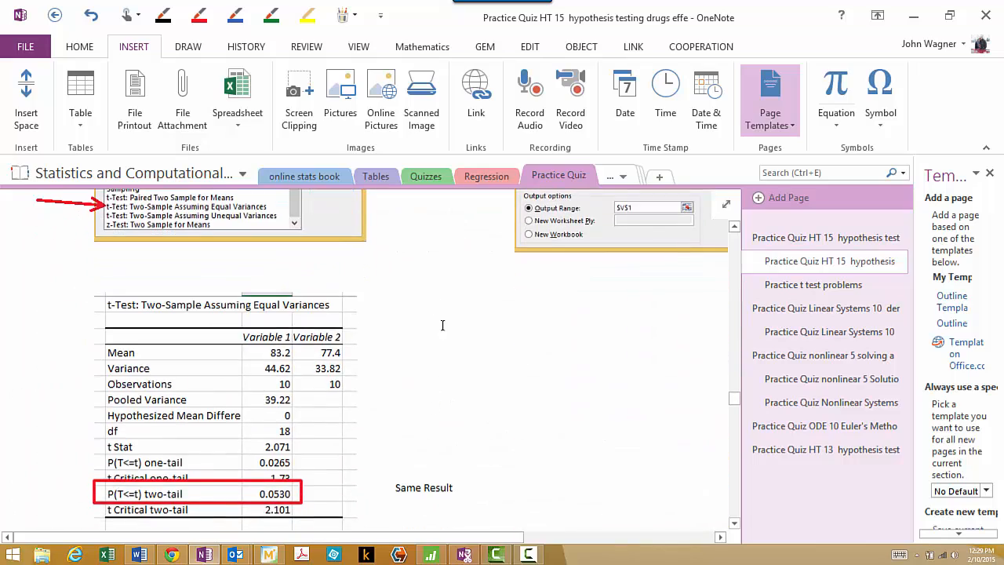
Step: Look through the solution page's Minitab dialogs, Minitab assistant screenshots and live Excel functions, and return to the start of the page
scroll(435, 463, down, 10)
scroll(450, 355, down, 10)
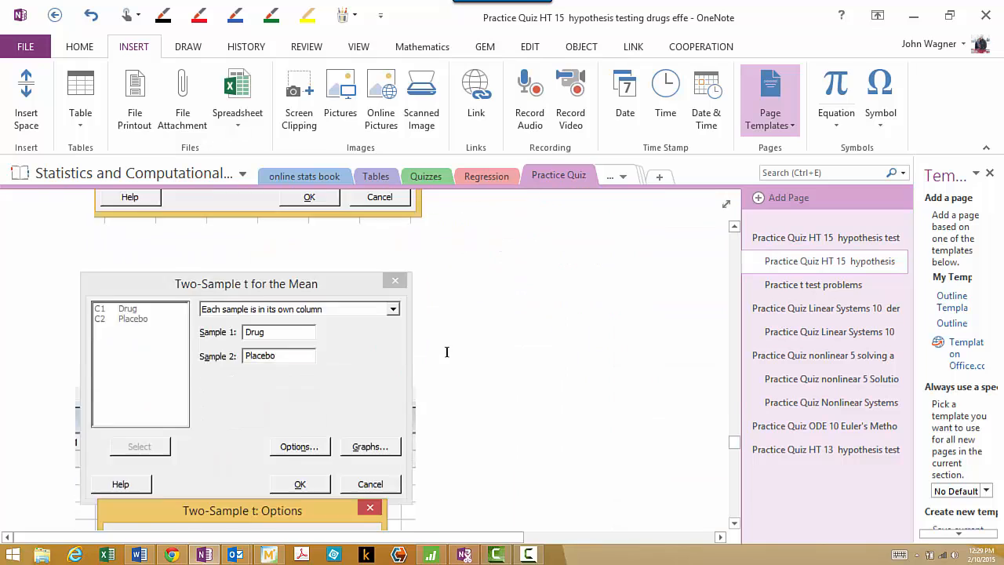
scroll(443, 342, down, 10)
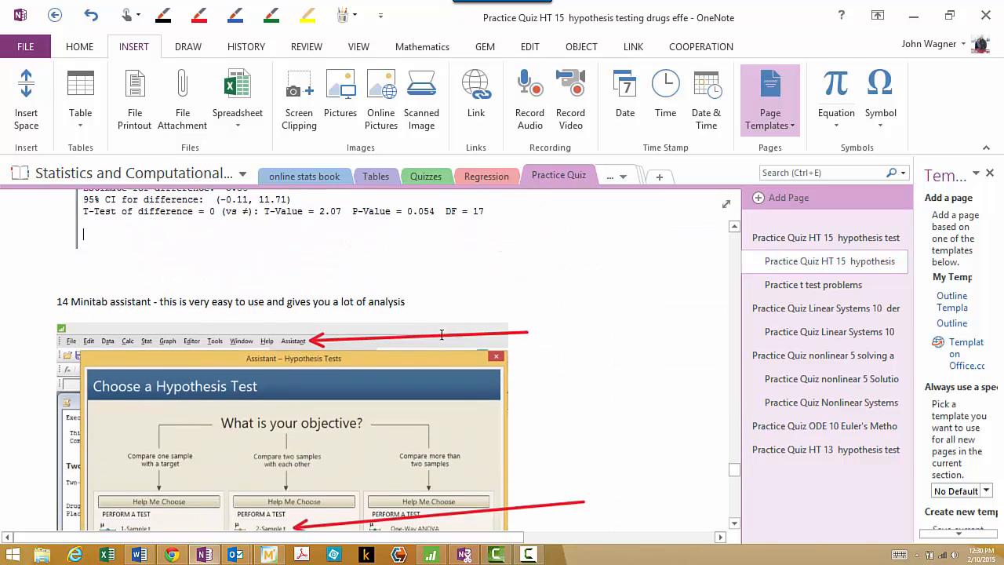
scroll(441, 326, up, 20)
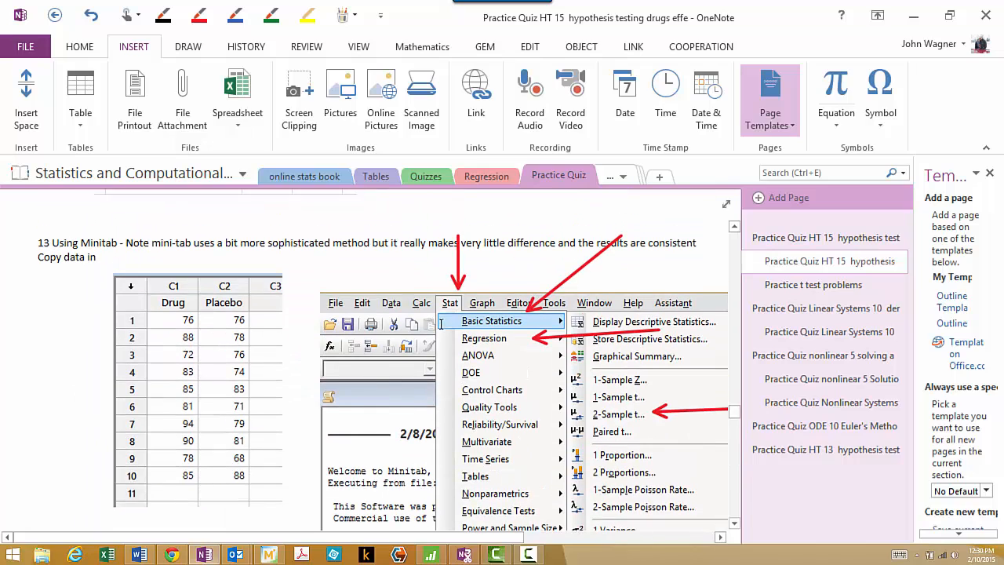
scroll(440, 322, up, 15)
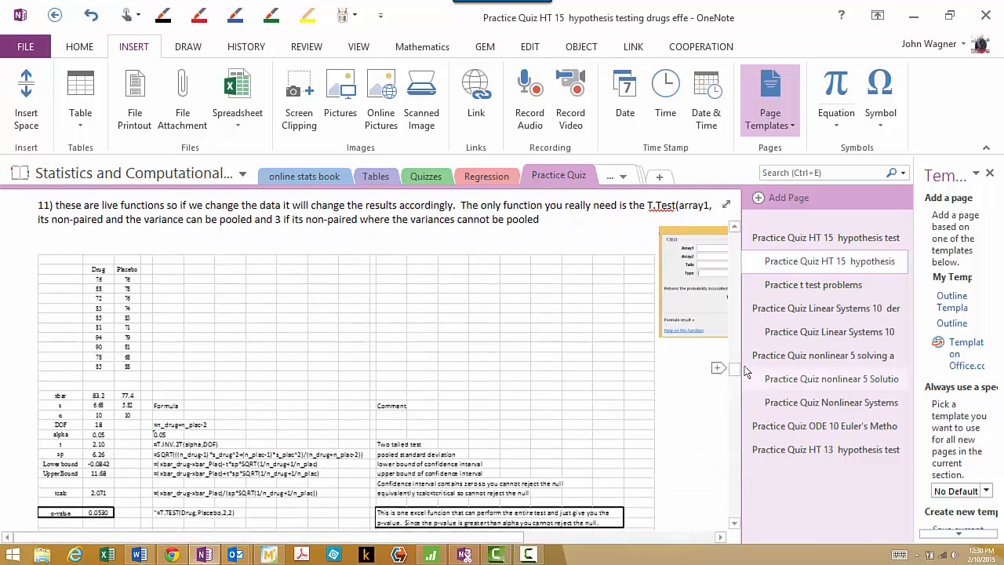
drag(734, 369, 729, 238)
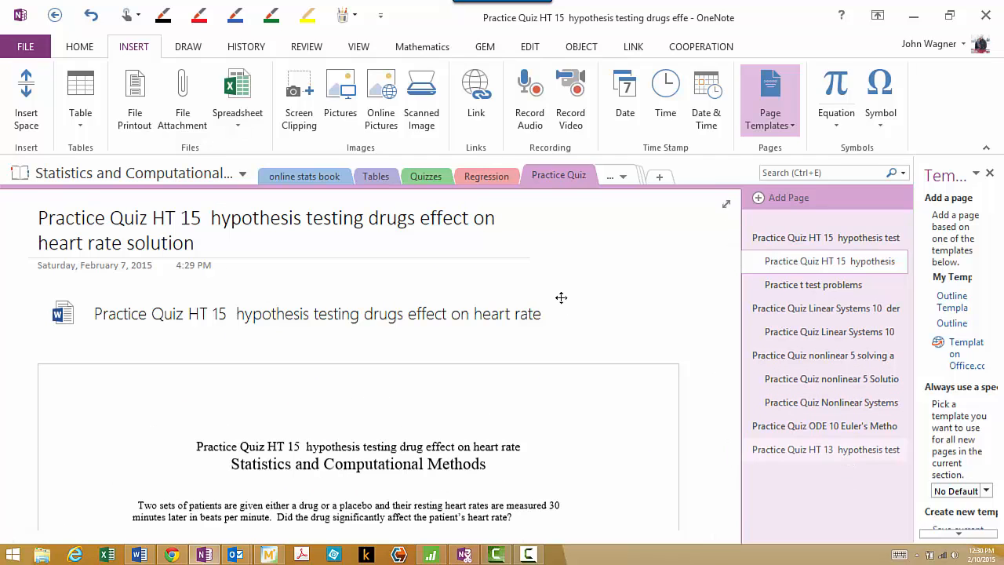
Step: Export the Practice Quiz HT 13 page as a PDF named "Practice Quiz HT 13 hypothesis testing guessing age from Photo2" in the Practice Quiz folder
click(839, 451)
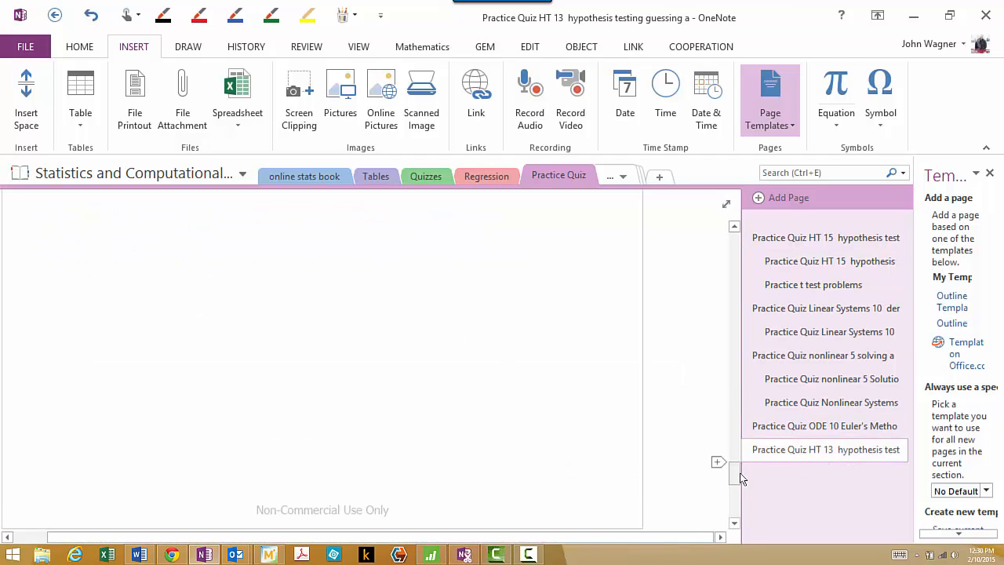
click(25, 46)
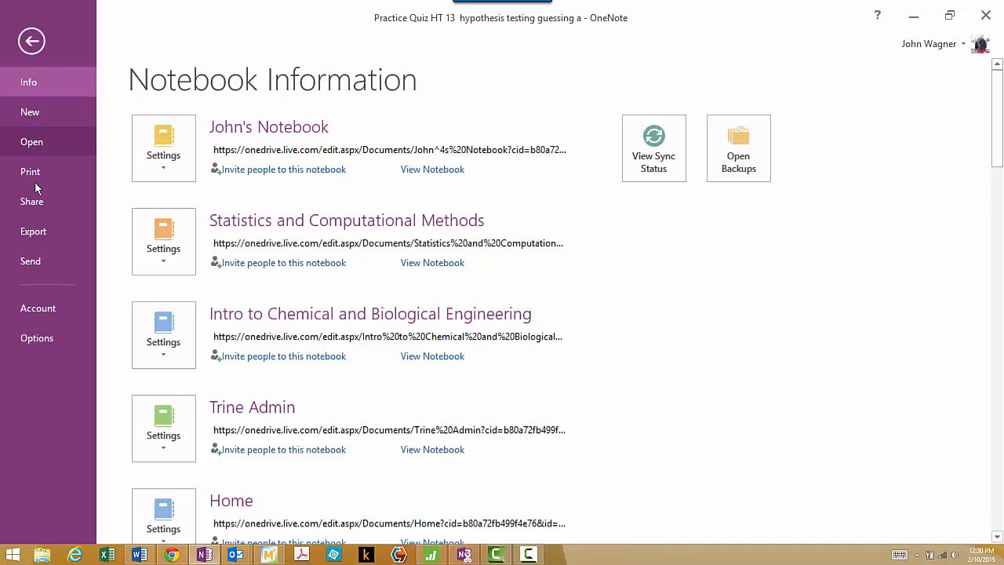
click(44, 233)
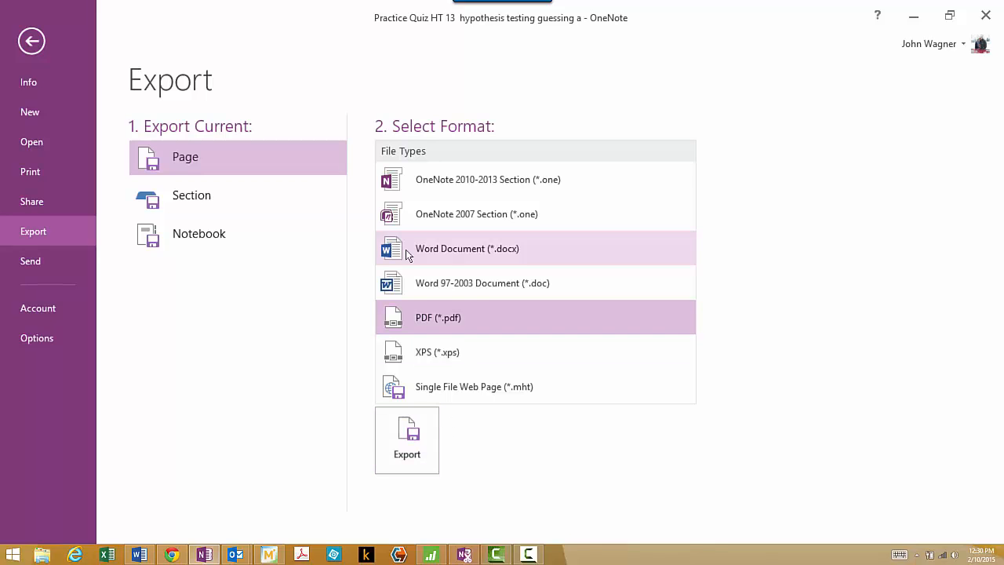
click(406, 460)
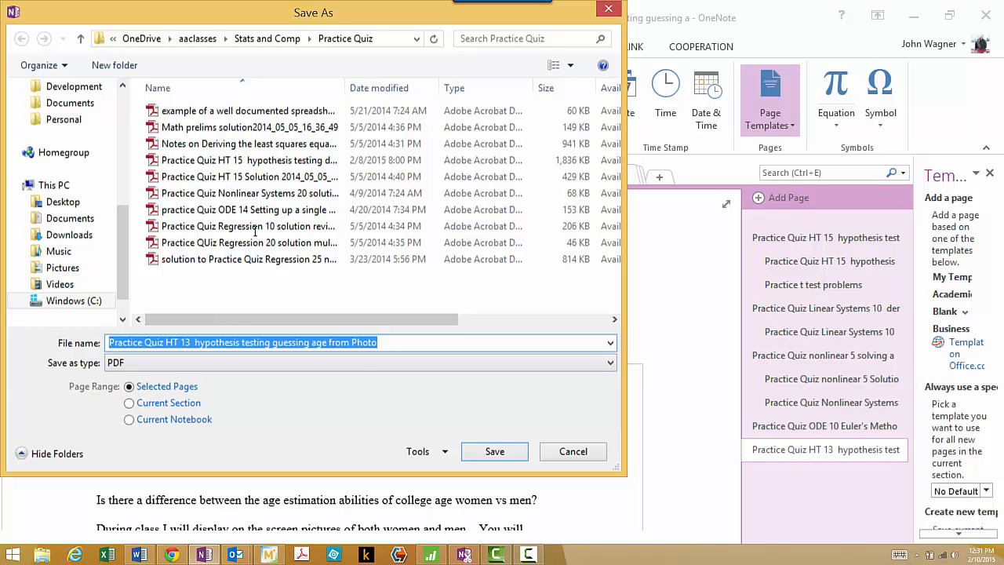
click(381, 343)
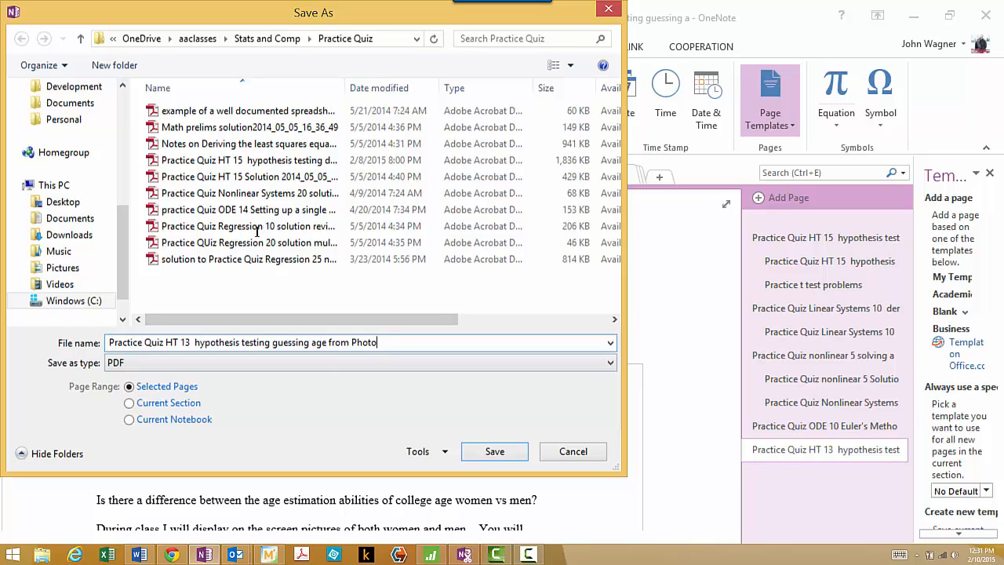
text(2)
click(493, 452)
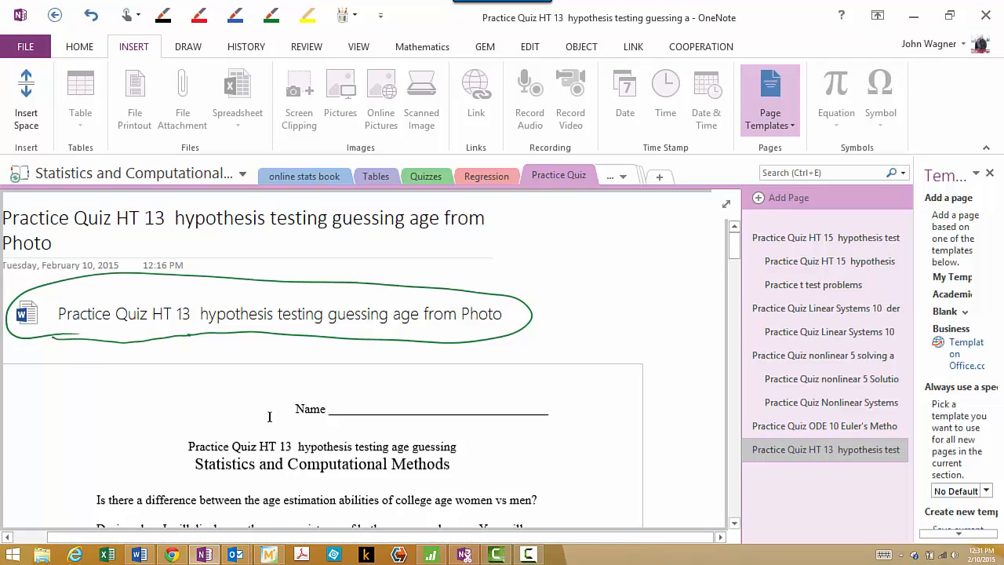
Step: In File Explorer, sort the Stats and Comp Practice Quiz folder by newest modified date and open the exported HT 13 PDF
click(45, 555)
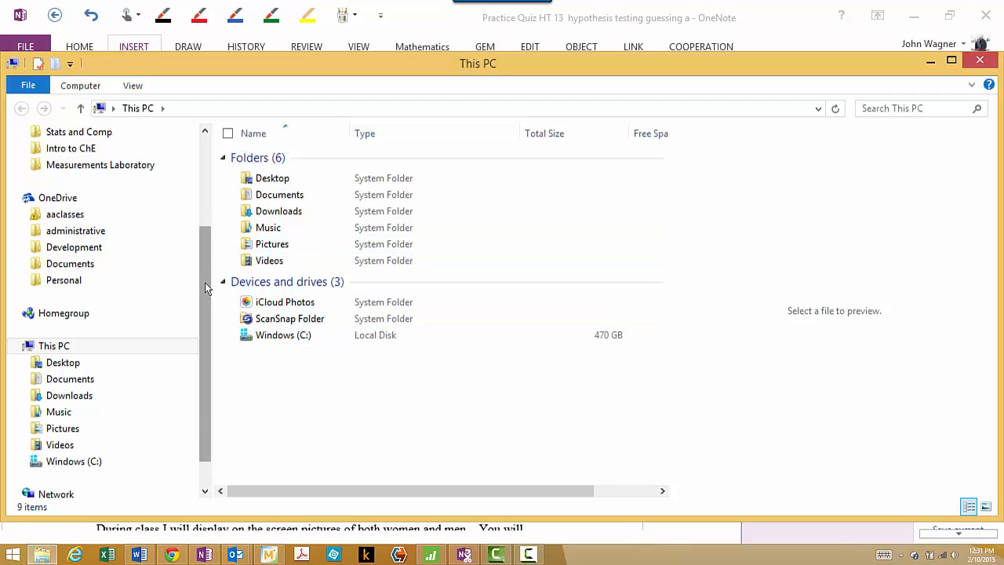
scroll(134, 192, up, 3)
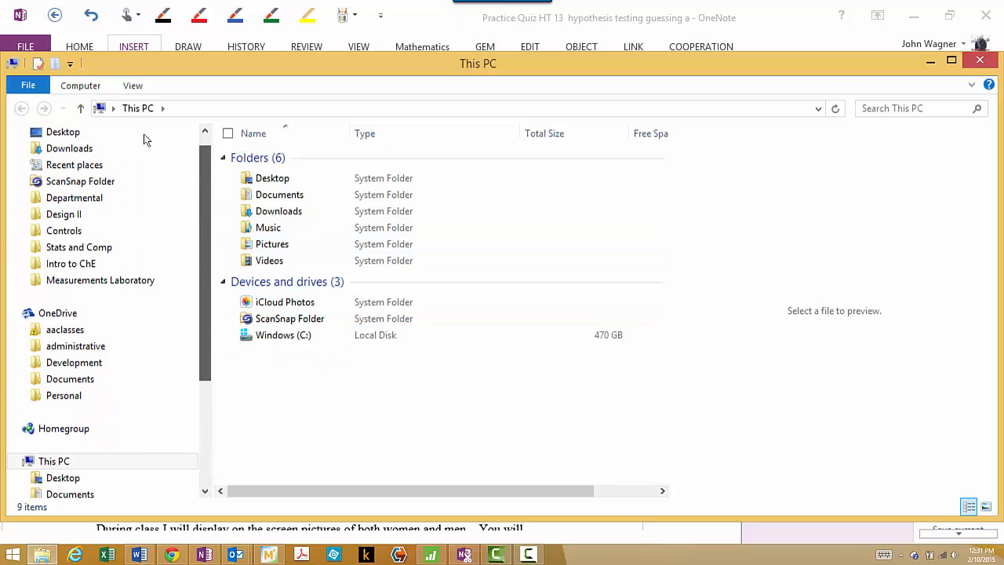
click(155, 247)
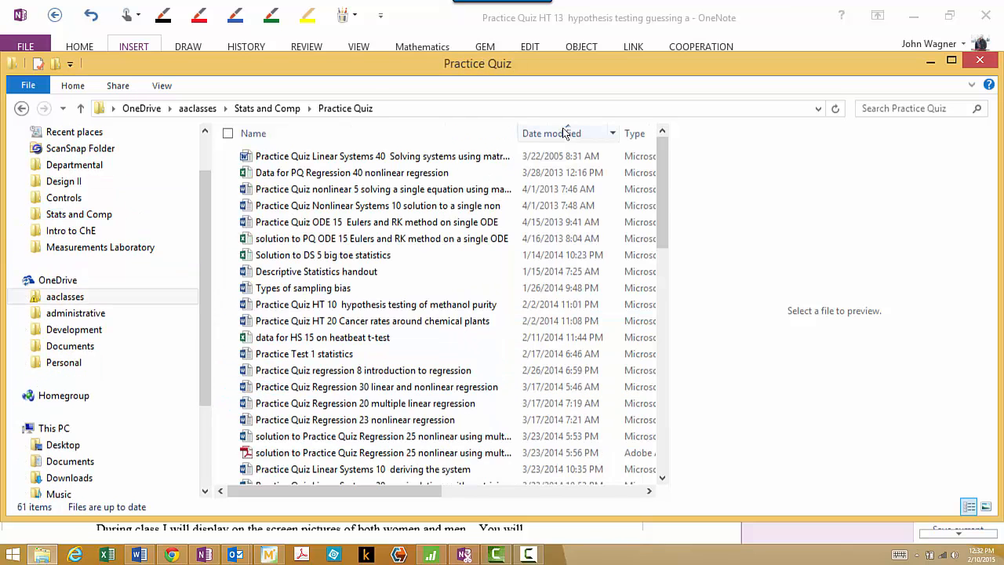
click(567, 133)
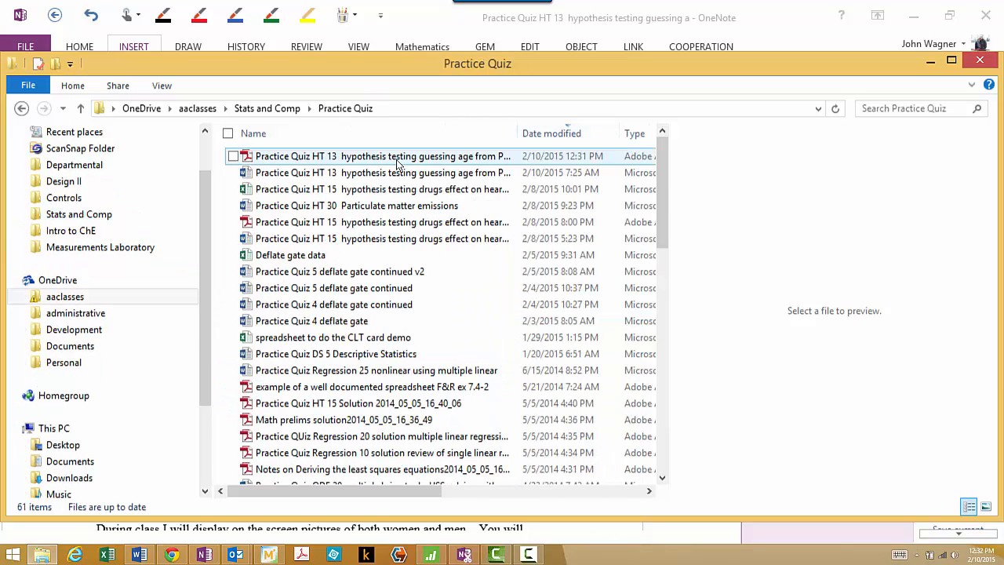
click(398, 160)
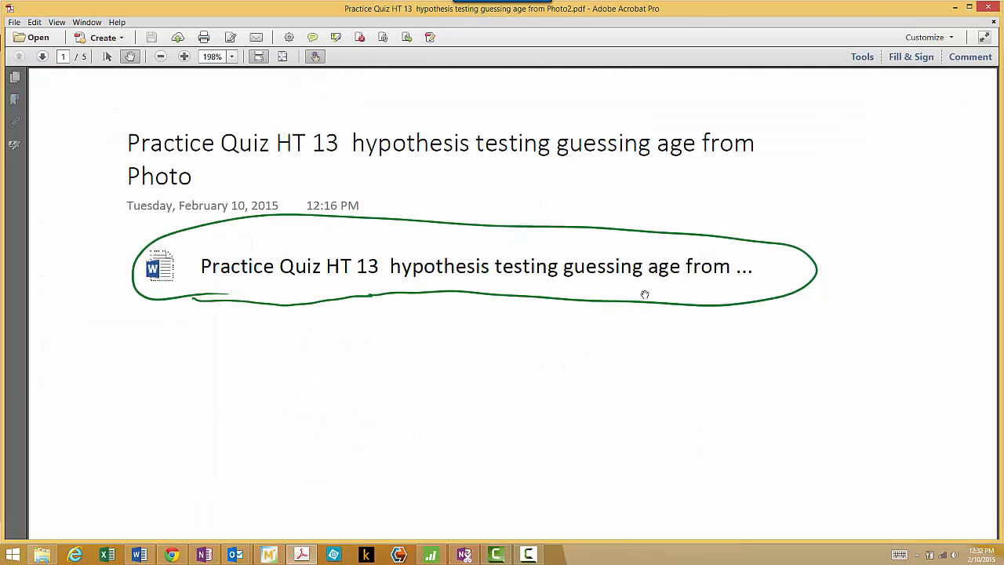
Step: Examine the exported PDF's pages to check the age-guessing table, t distribution table, Excel printout, ink annotations and Mathcad calculations
scroll(645, 294, down, 5)
scroll(629, 308, down, 5)
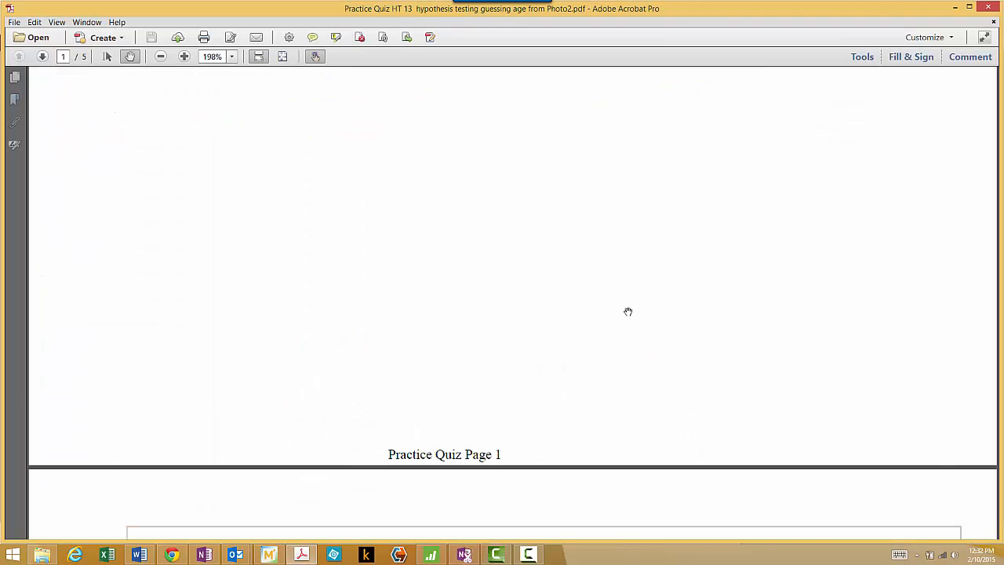
scroll(622, 320, down, 3)
scroll(621, 321, down, 15)
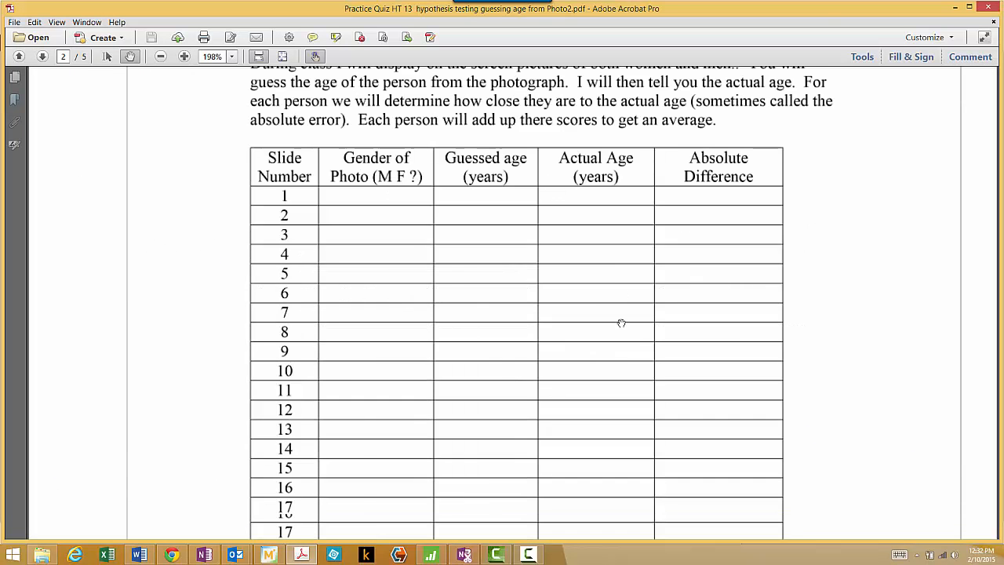
scroll(620, 328, down, 15)
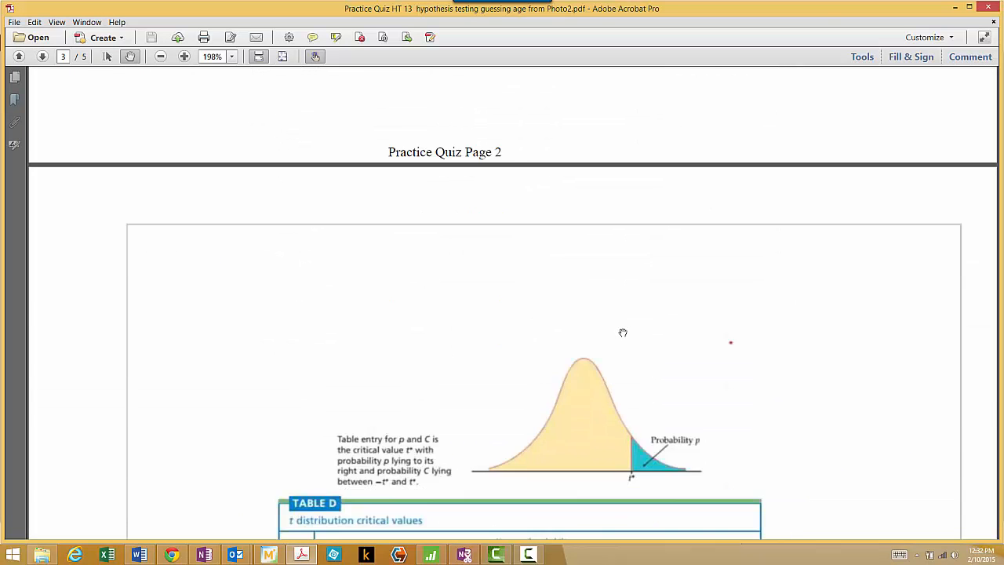
scroll(621, 332, down, 15)
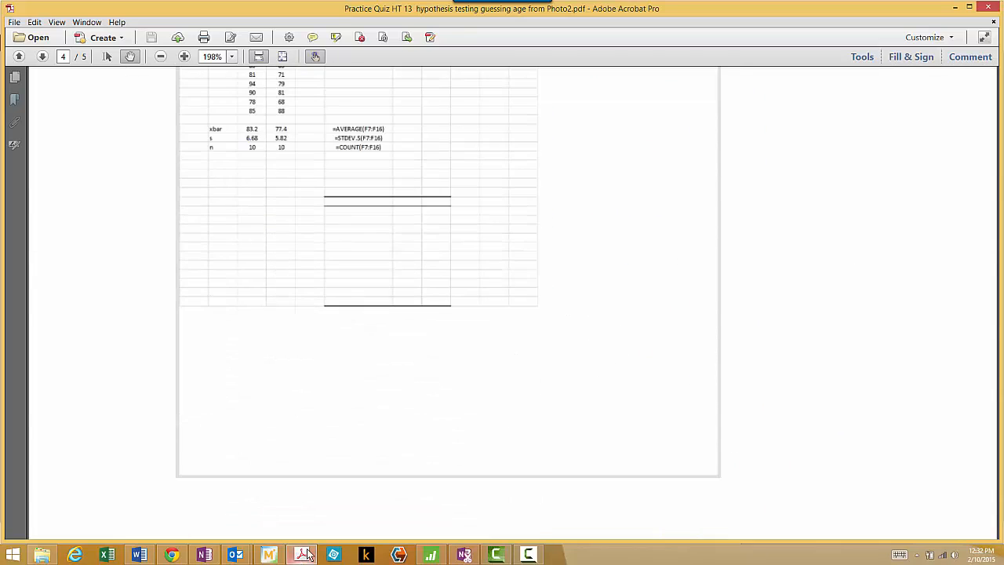
scroll(499, 240, down, 10)
scroll(498, 237, down, 10)
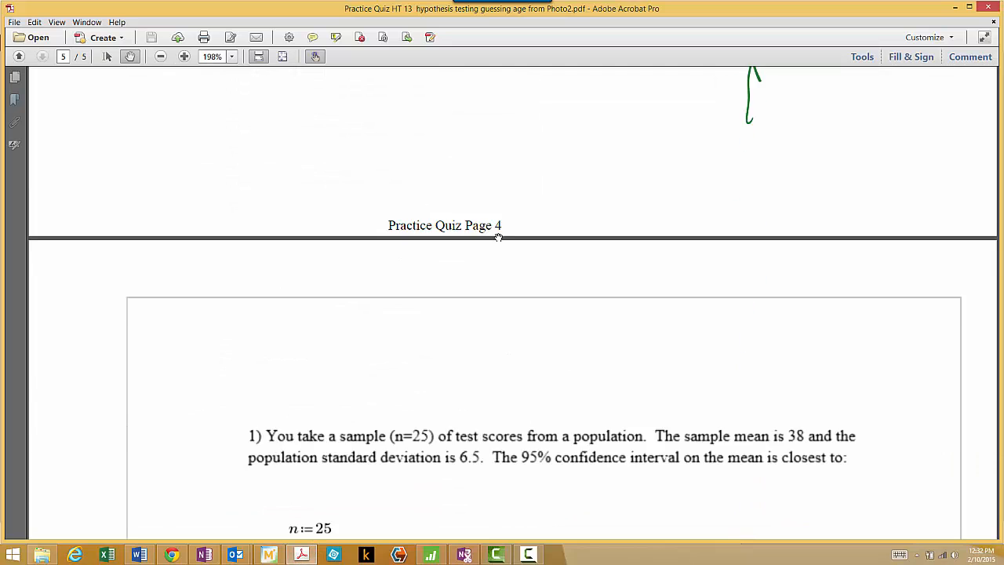
scroll(499, 235, up, 10)
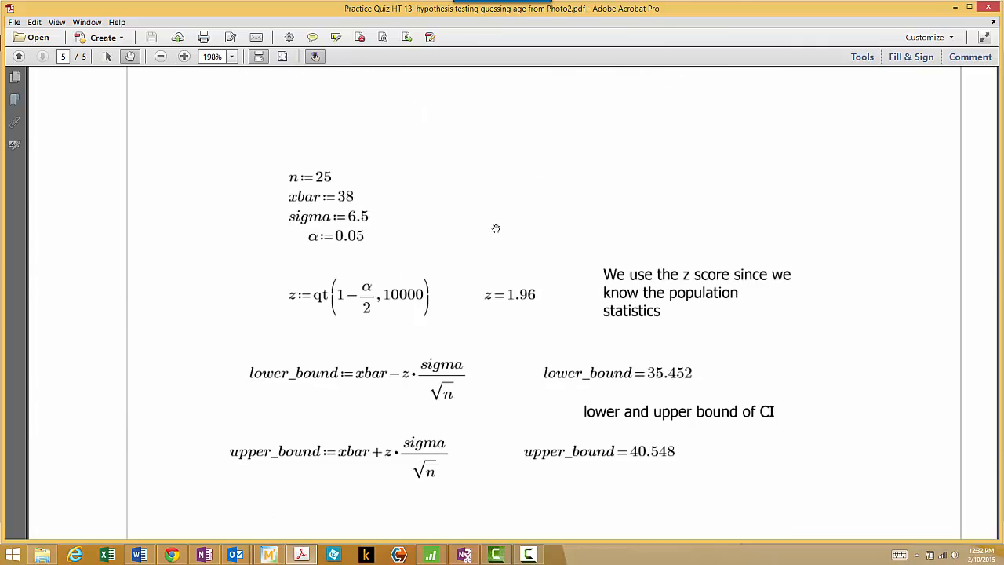
scroll(476, 206, up, 10)
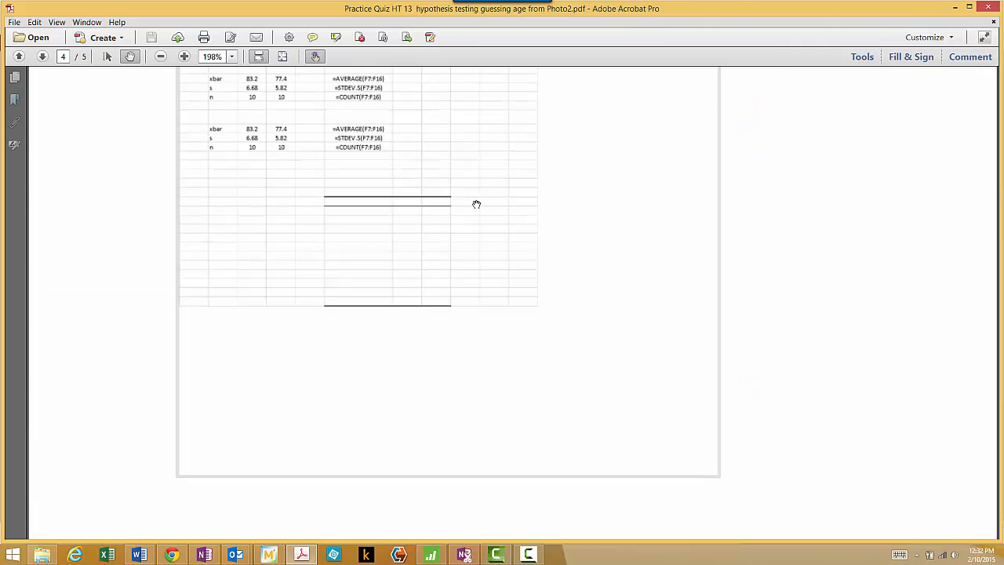
scroll(466, 171, up, 10)
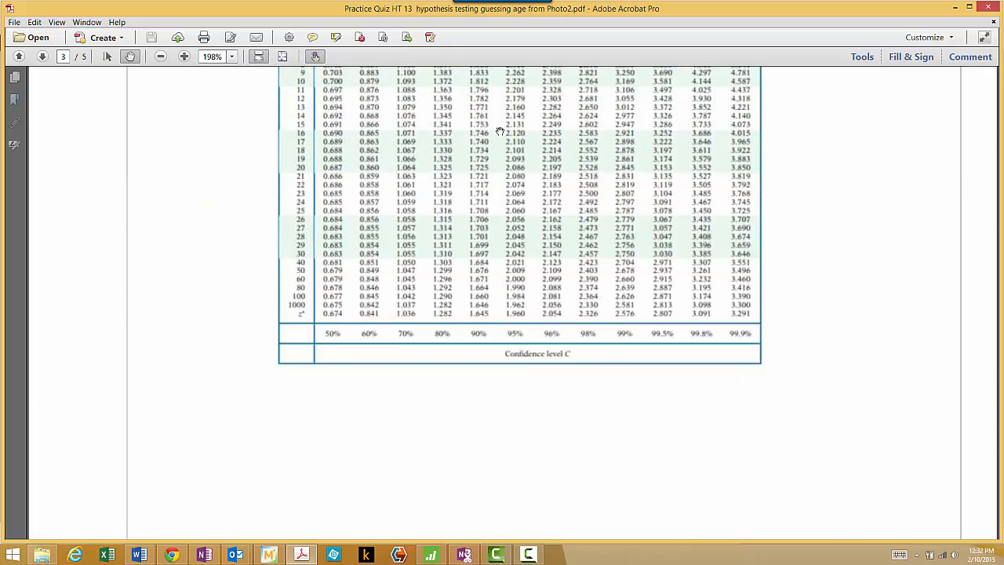